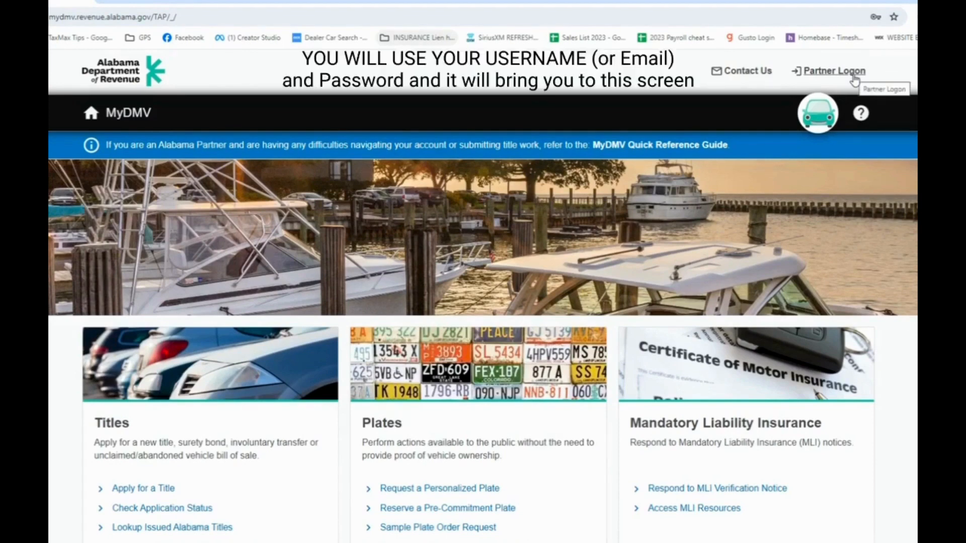
Log on as a partner and open title application management for the Designated Agent account
click(855, 73)
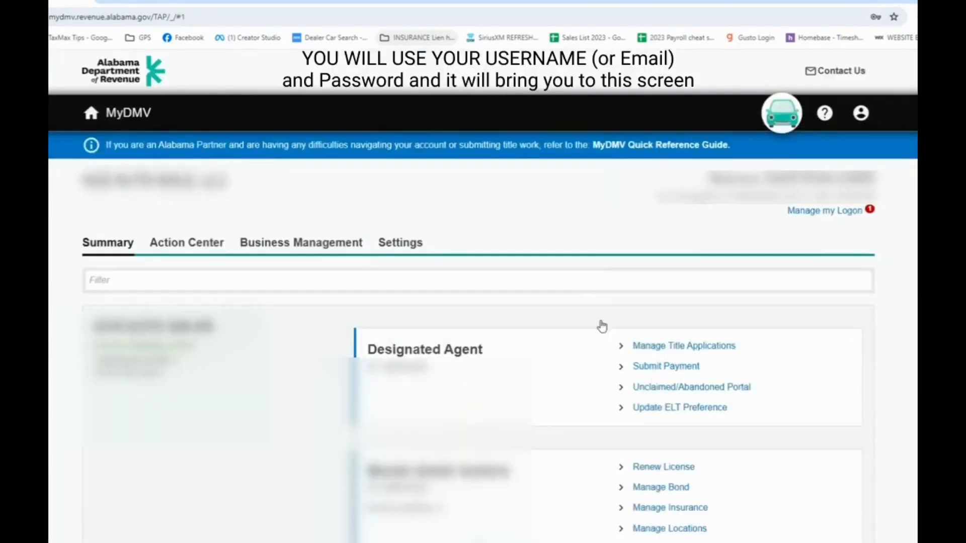
click(679, 351)
click(775, 326)
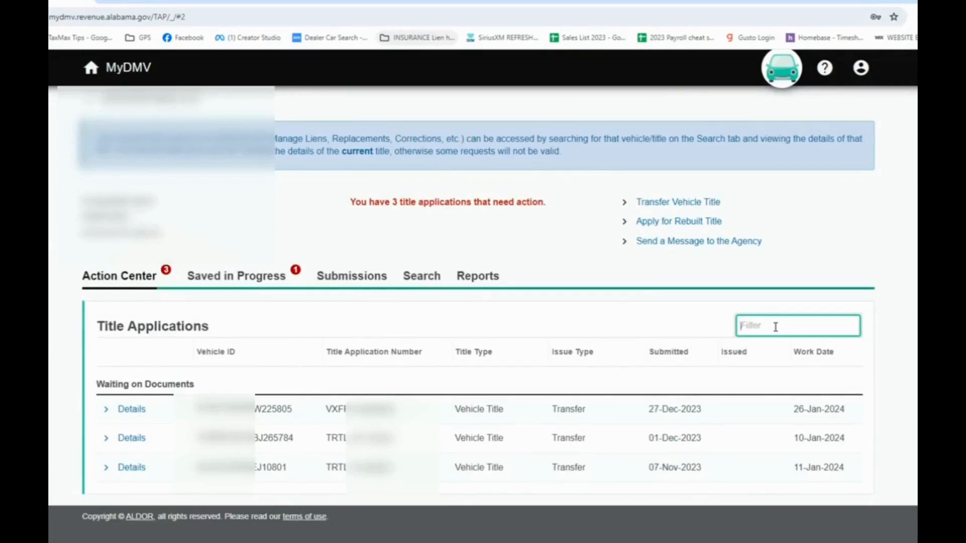
key(super+v)
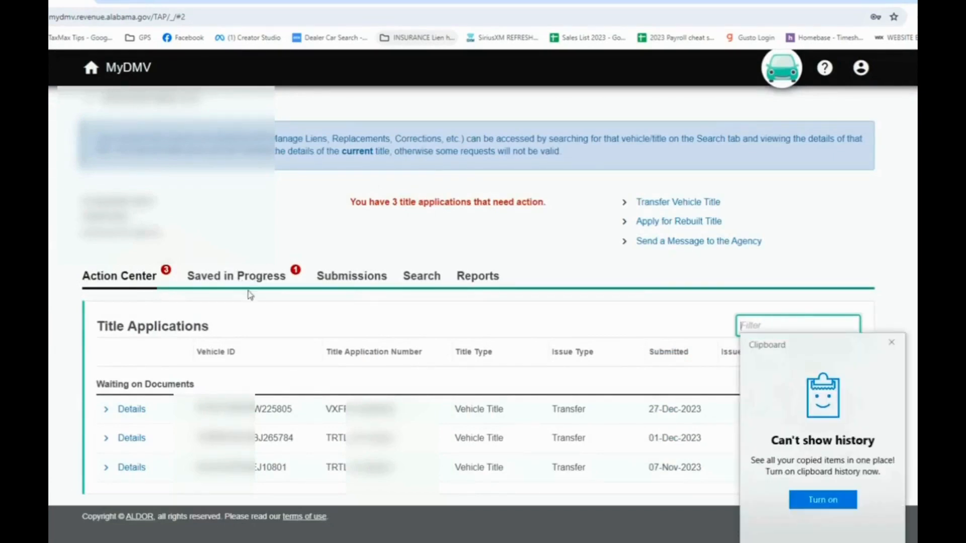
key(Escape)
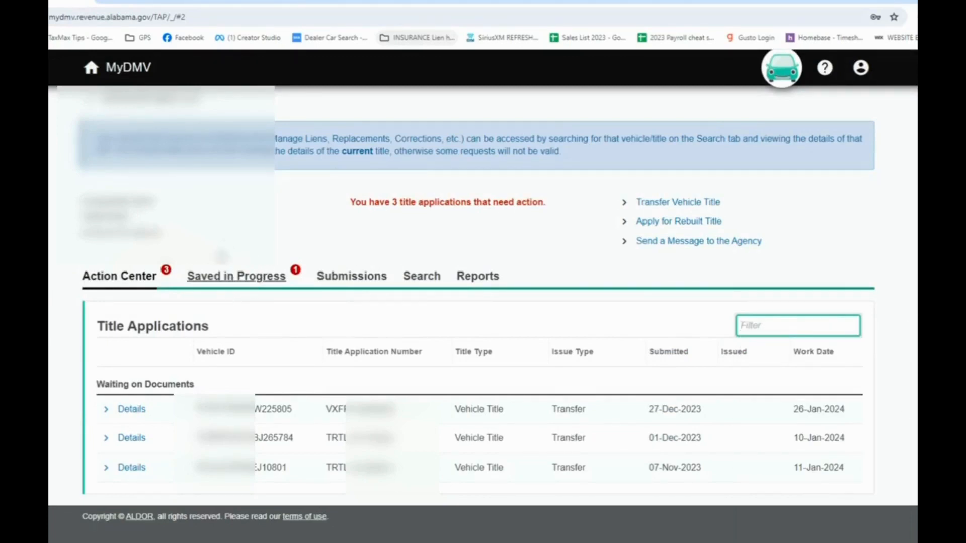
Find the customer's vehicle among the saved in-progress applications, check its VIN against the dealer software, and continue that application
click(234, 280)
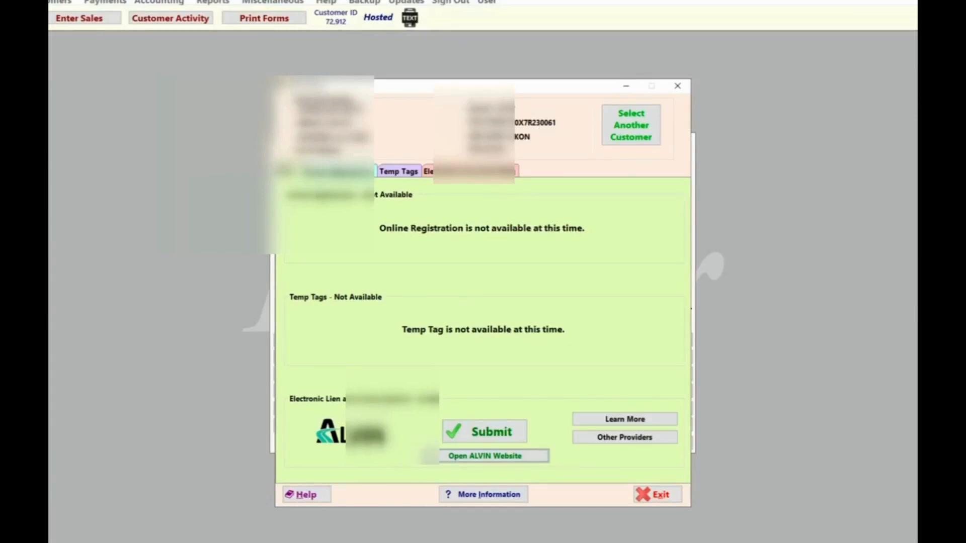
click(200, 542)
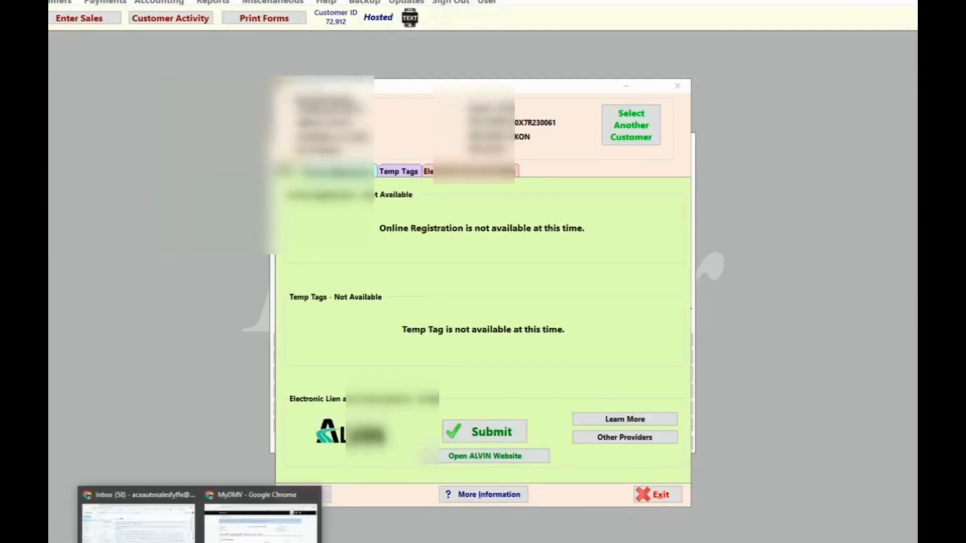
click(218, 541)
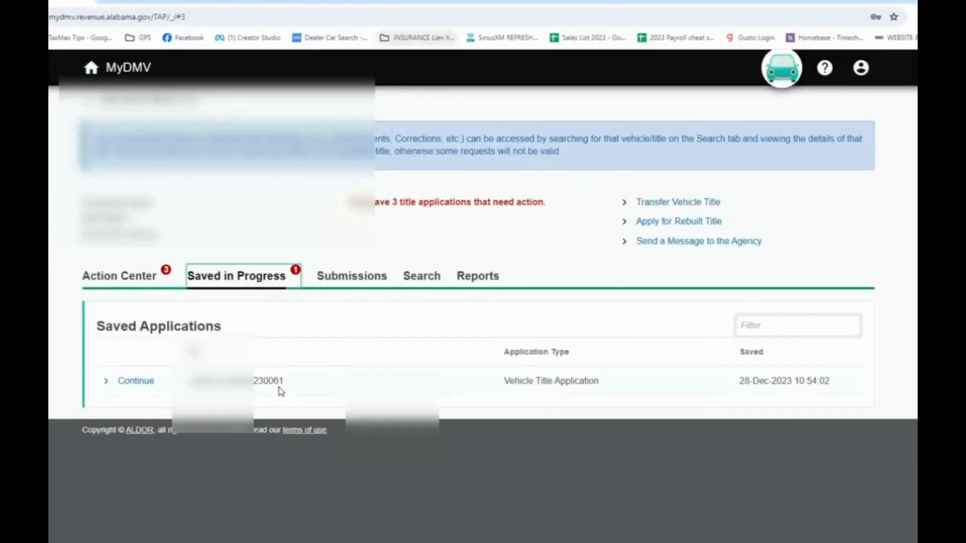
click(132, 383)
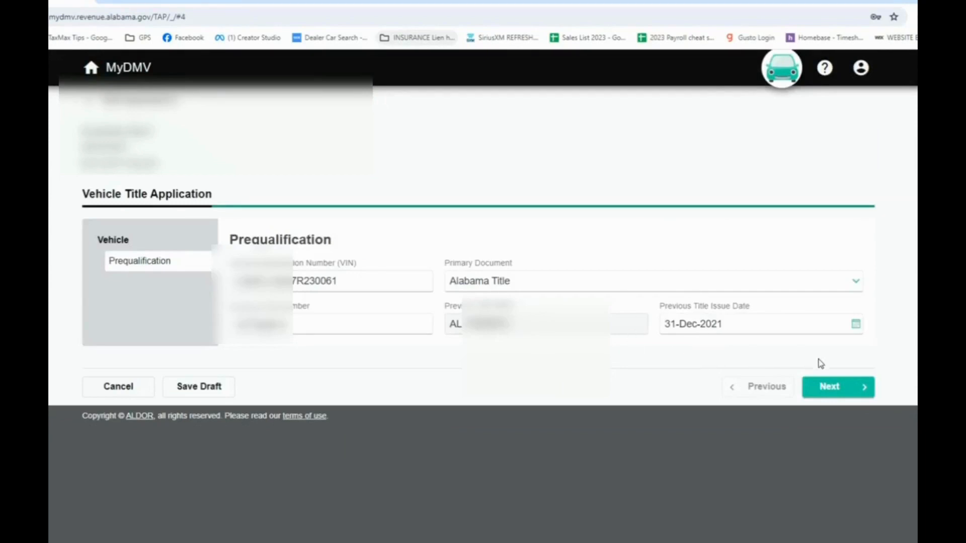
Accept the prequalification details and answer Yes that the 2007 GMC Yukon is the listed vehicle
click(829, 393)
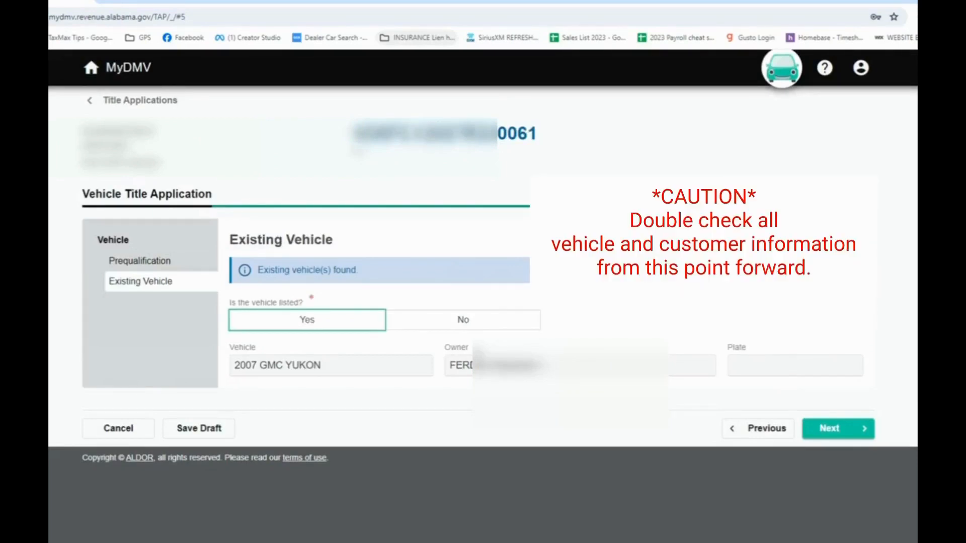
click(304, 325)
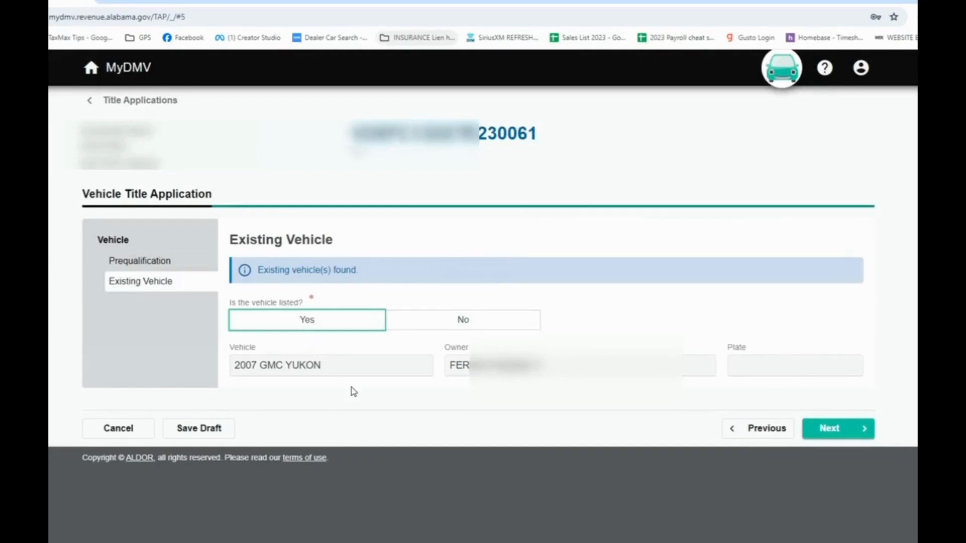
click(270, 318)
click(309, 321)
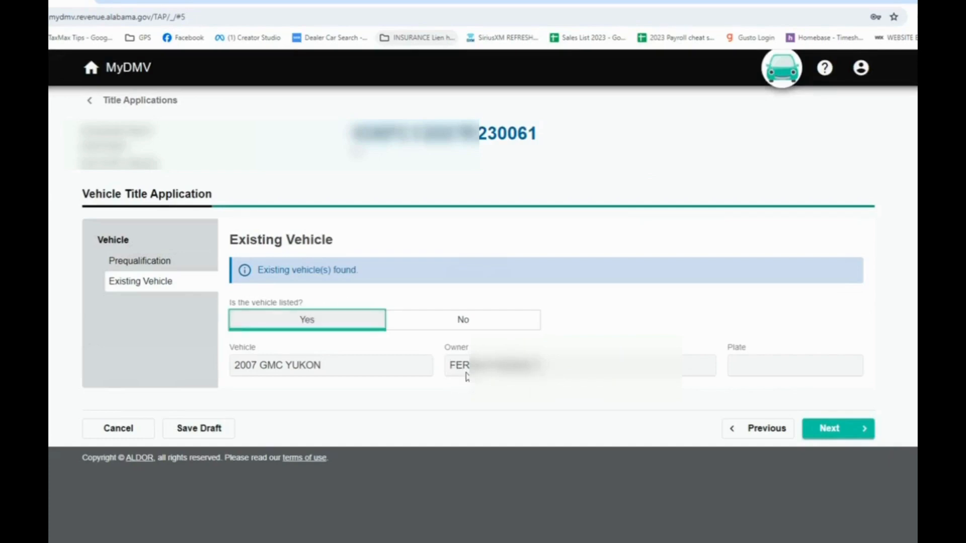
click(850, 431)
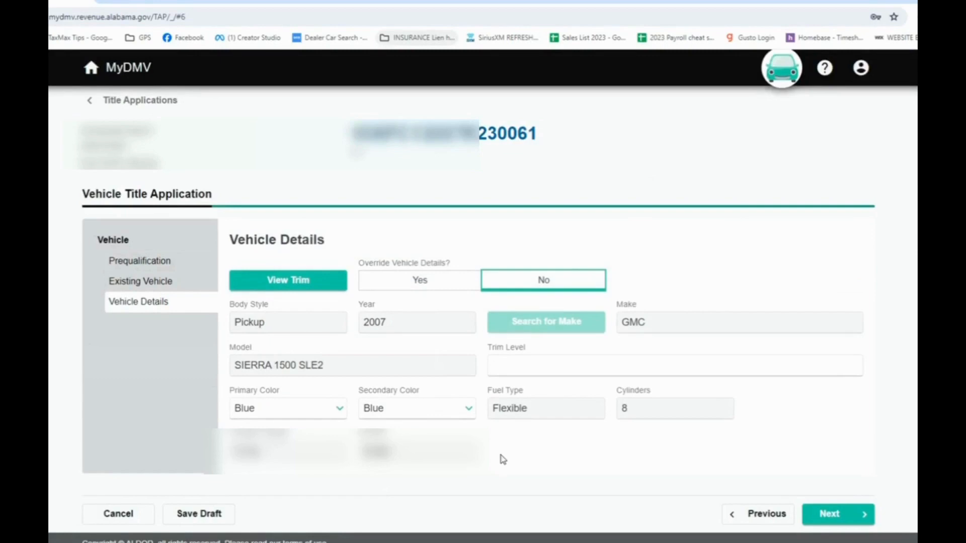
Accept the vehicle details, owner, operator and location address as filled in, and answer No to a different mailing address
click(835, 517)
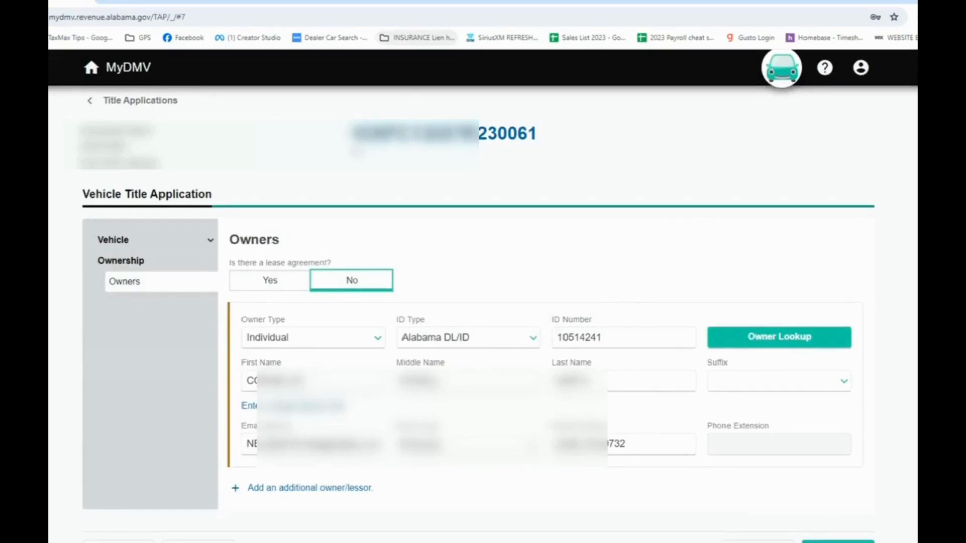
click(838, 542)
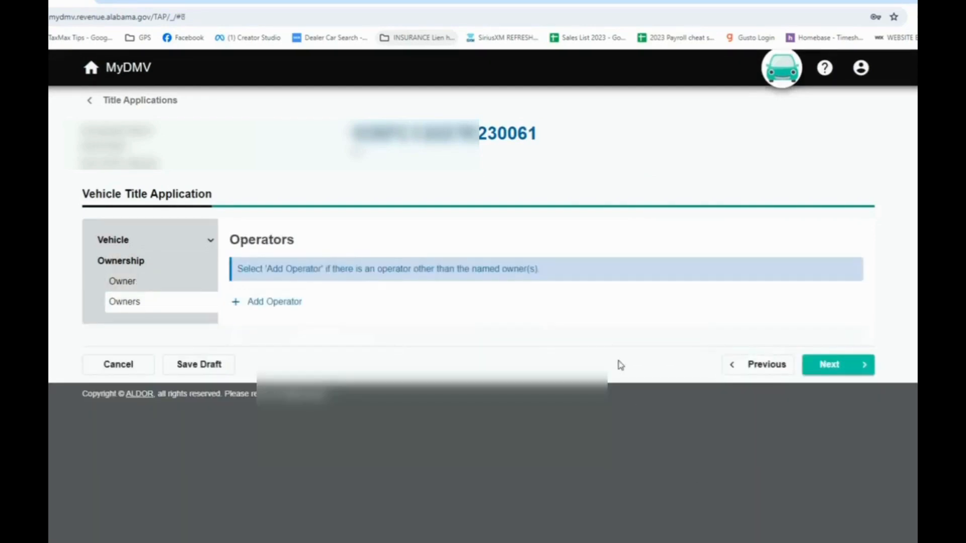
click(823, 372)
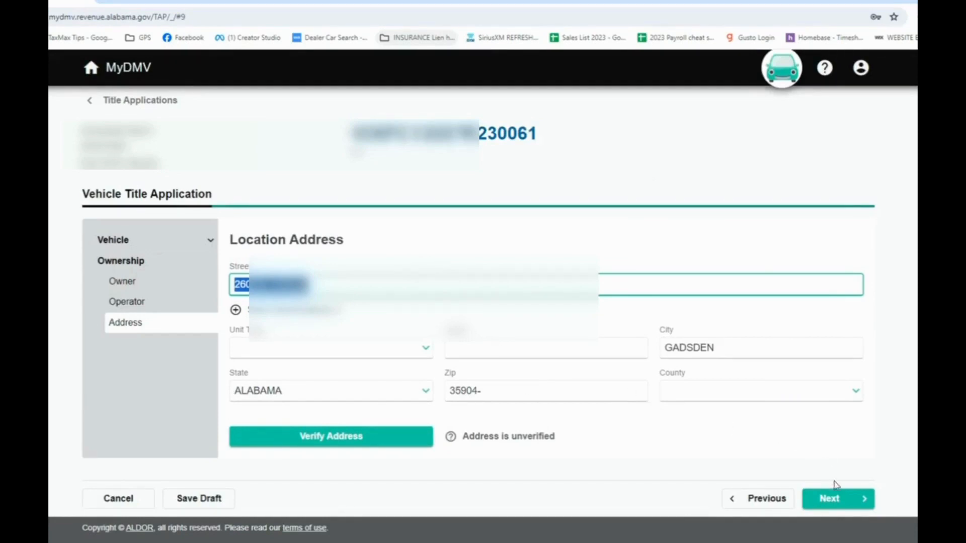
click(834, 500)
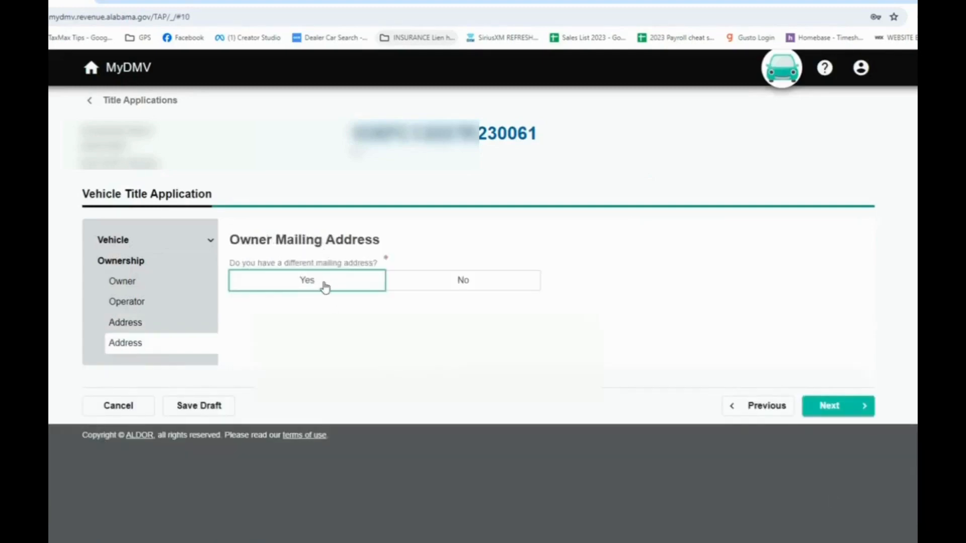
click(466, 288)
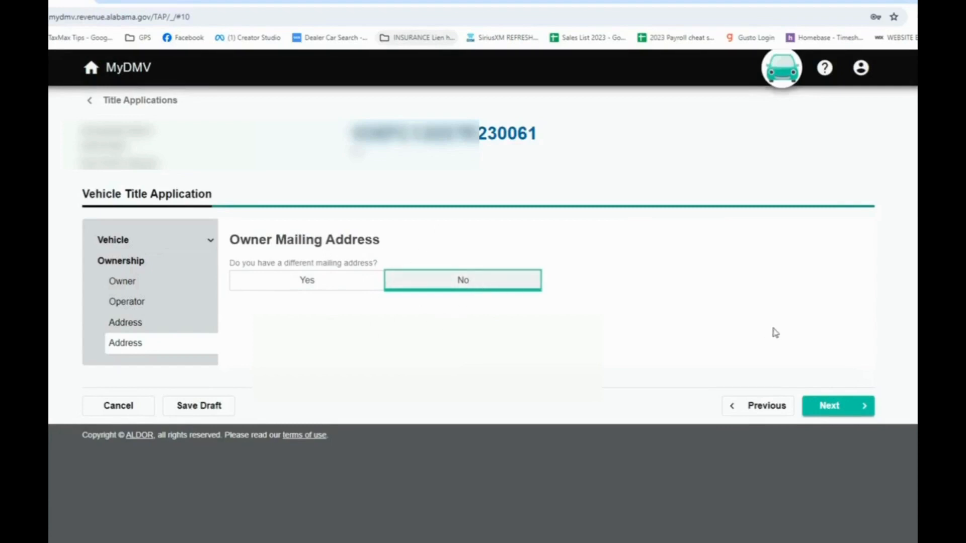
click(831, 407)
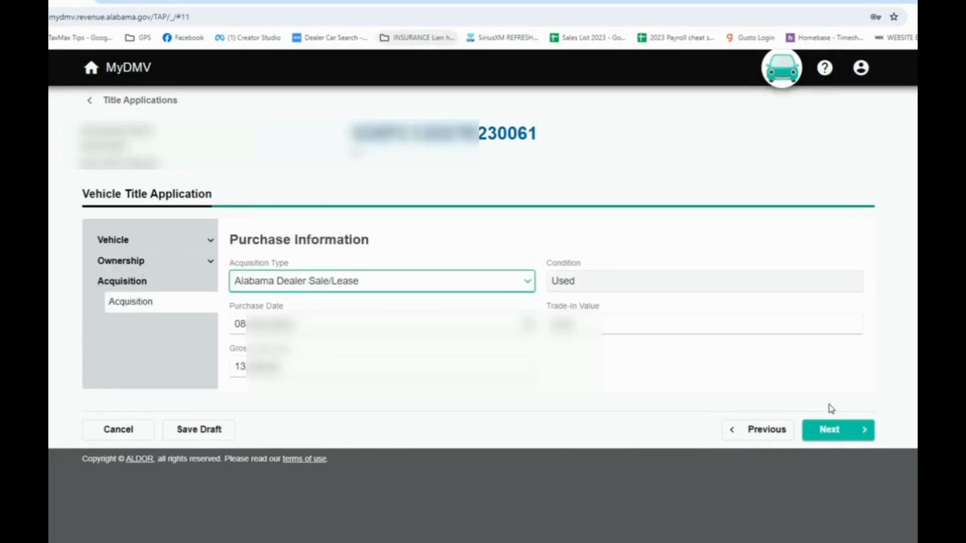
Choose Alabama Dealer Sale/Lease as the acquisition type and accept the purchase information
click(423, 288)
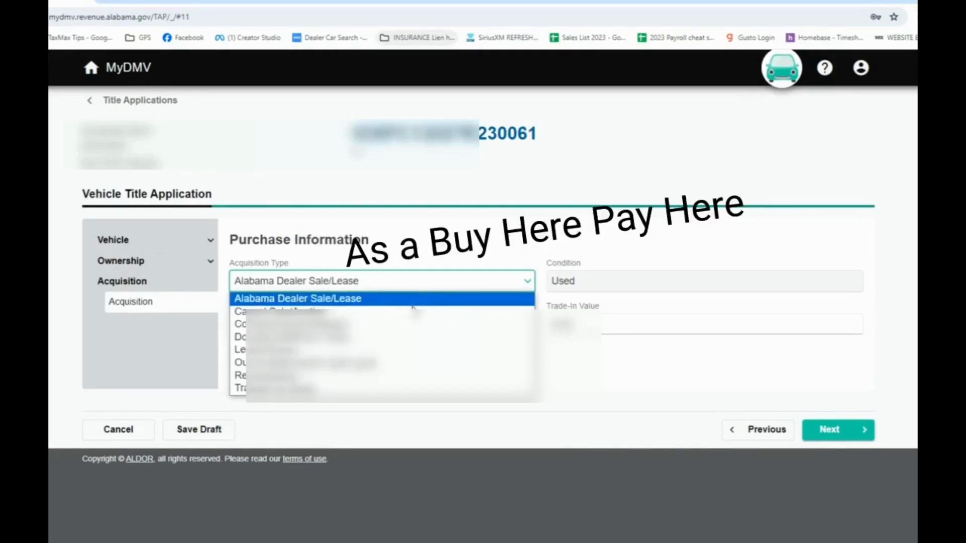
click(406, 300)
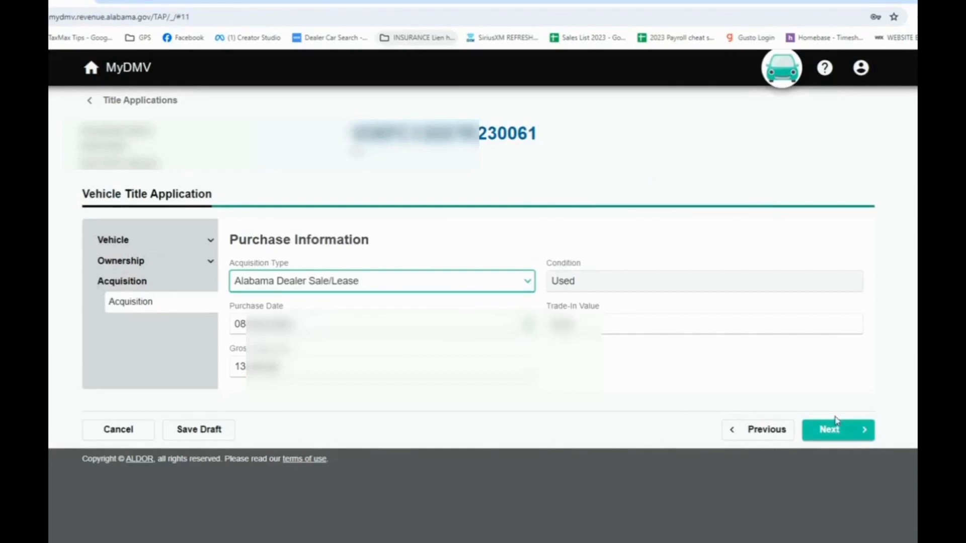
click(833, 439)
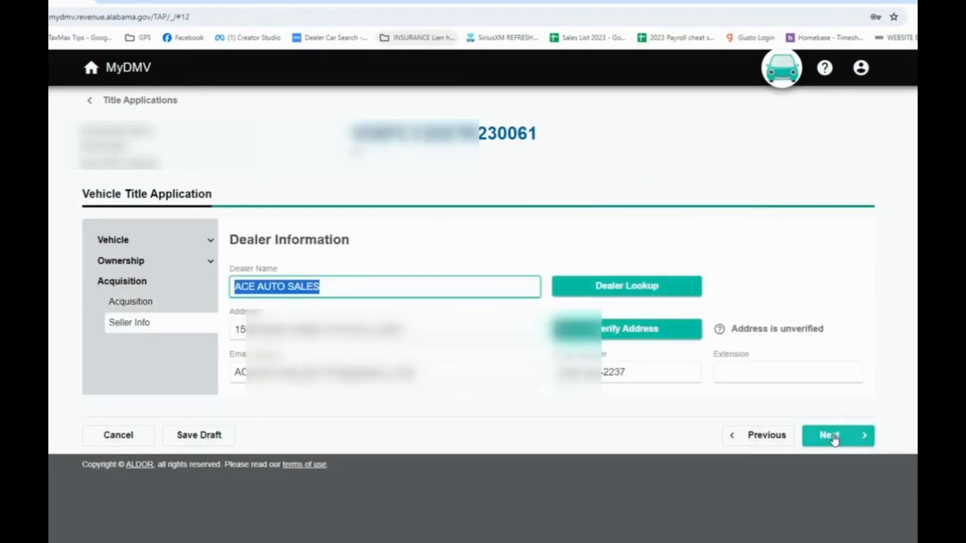
Replace the street number in the dealer's address, verify the address, and accept the dealer information
key(Tab)
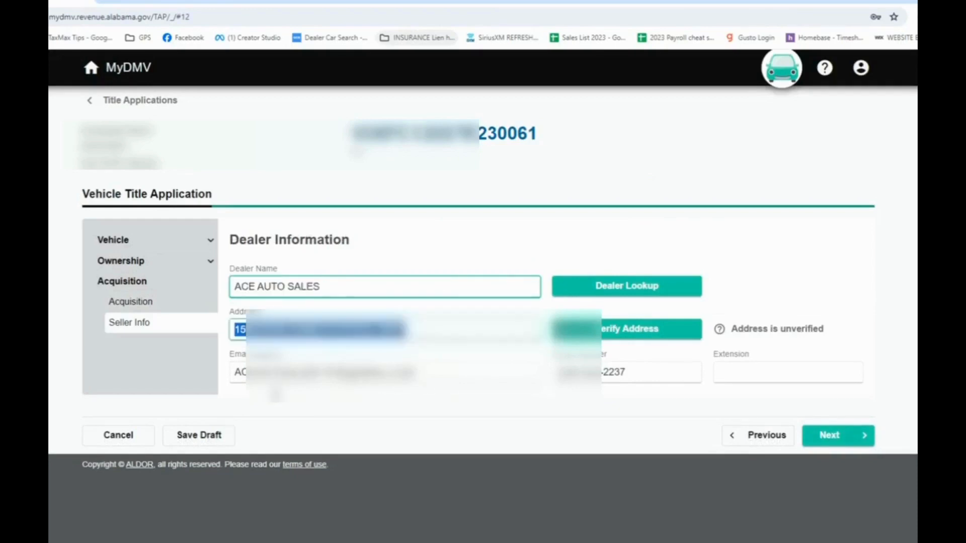
click(332, 330)
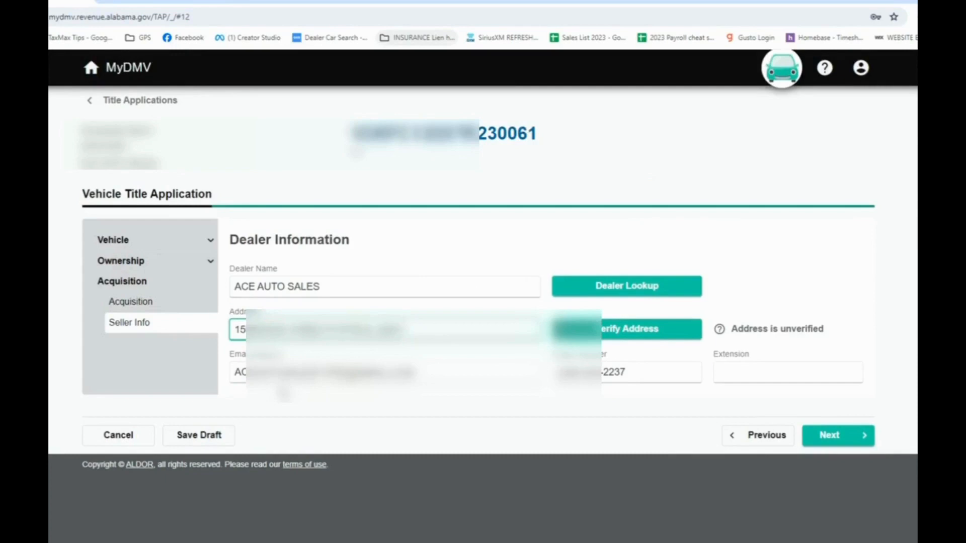
key(BackSpace)
key(BackSpace)
key(BackSpace)
key(BackSpace)
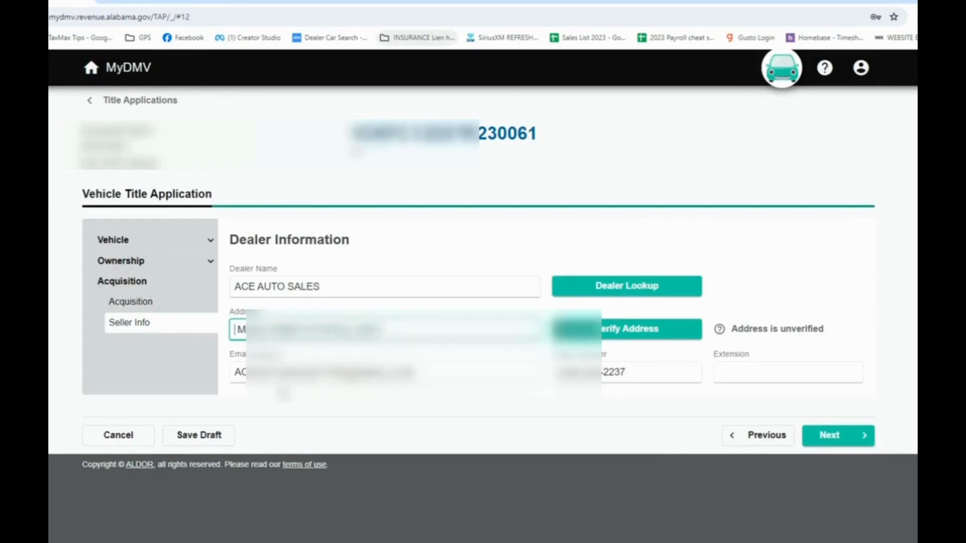
text(49)
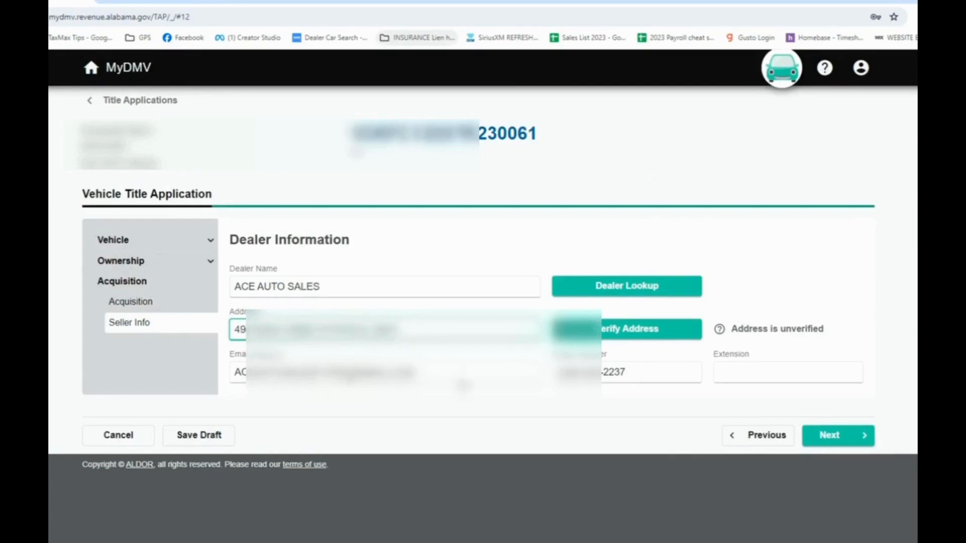
click(608, 327)
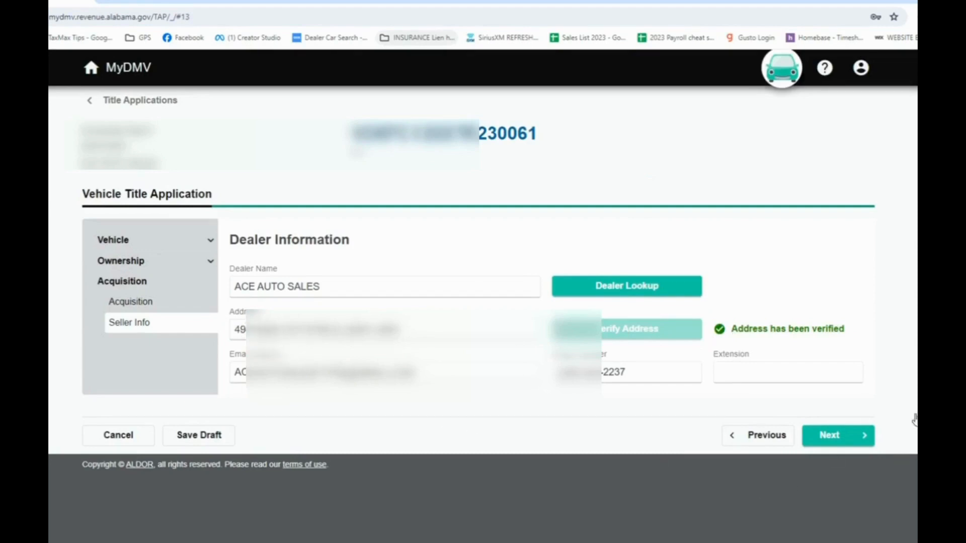
click(838, 435)
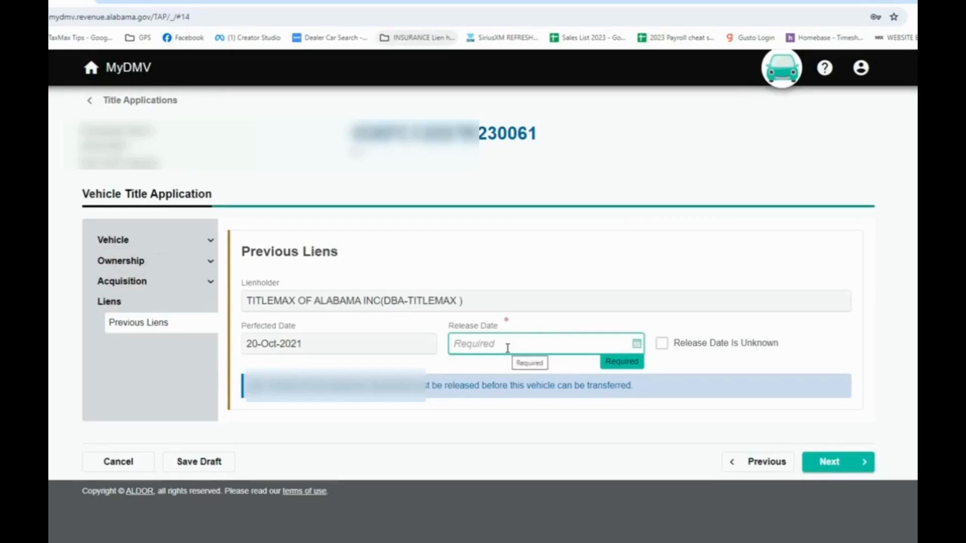
Set the release date of the previous TitleMax lien to 2/24/2022
text(2/24)
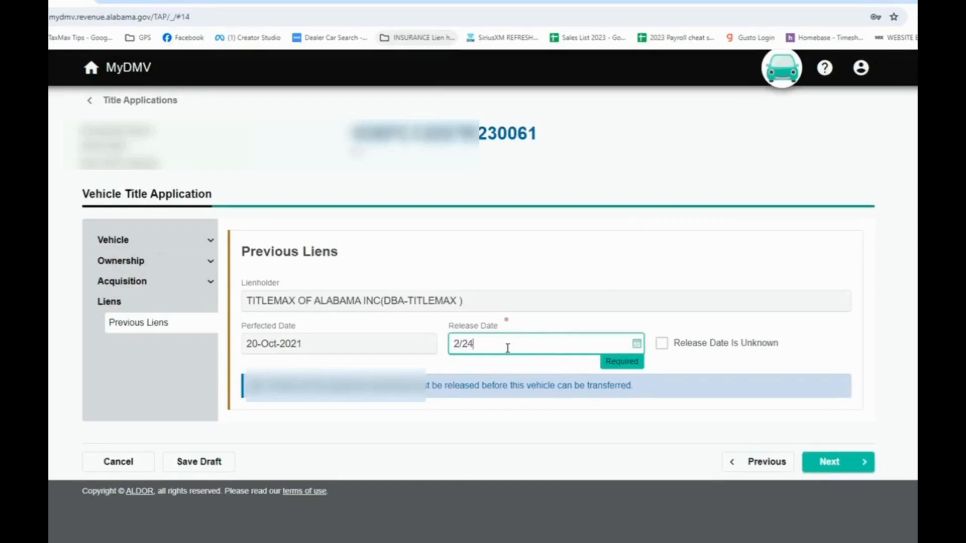
text(/2022)
key(Return)
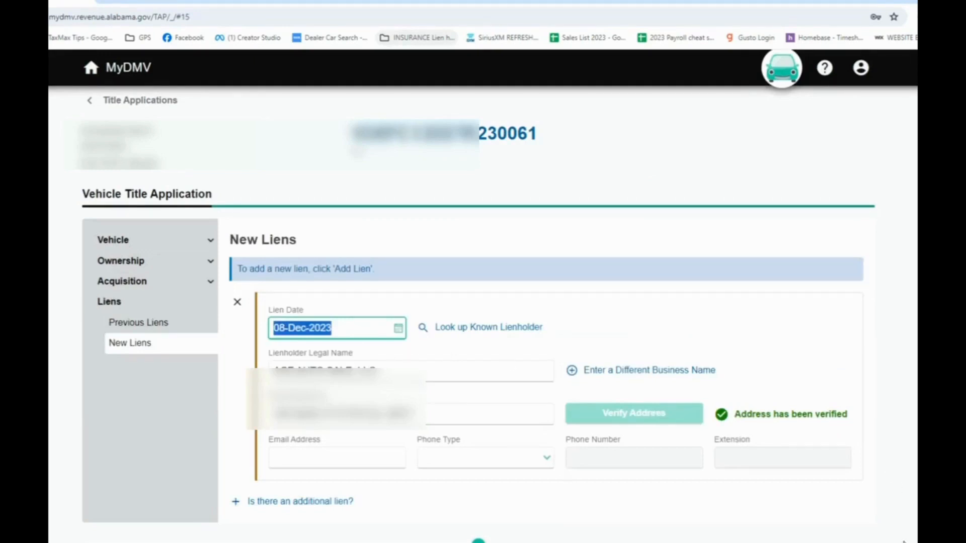
Accept the new lien, the odometer and brand details, and the NMVTIS results without changes
click(837, 542)
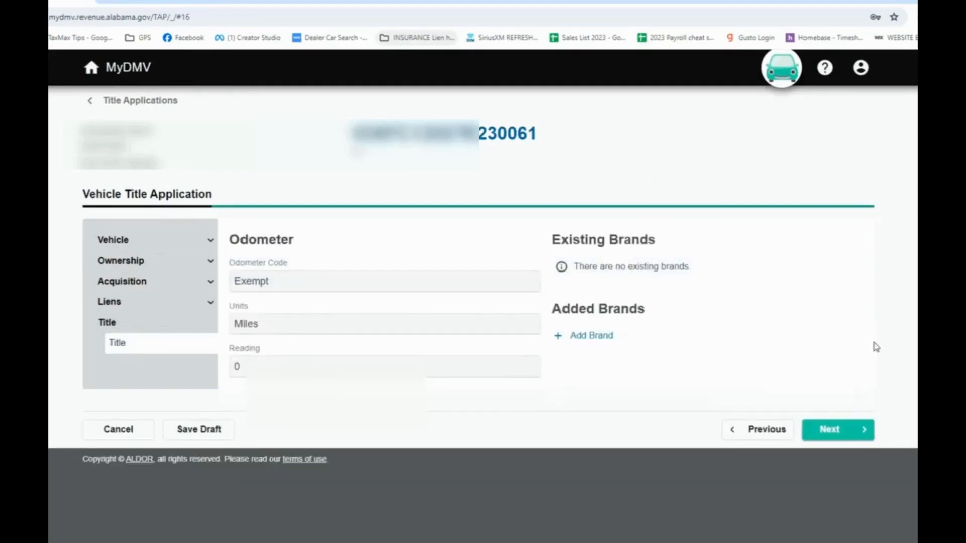
click(850, 430)
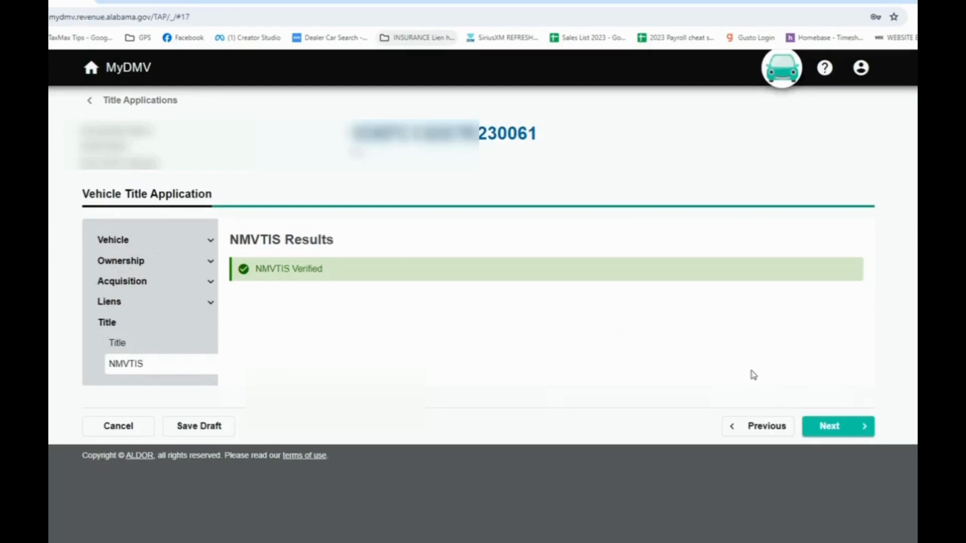
click(829, 429)
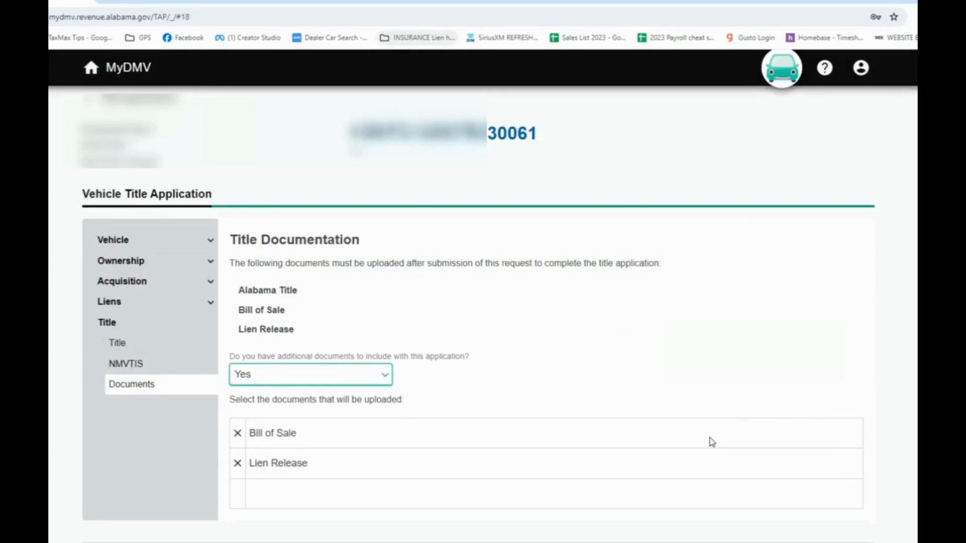
Delete Lien Release from the additional documents selected for upload
click(275, 314)
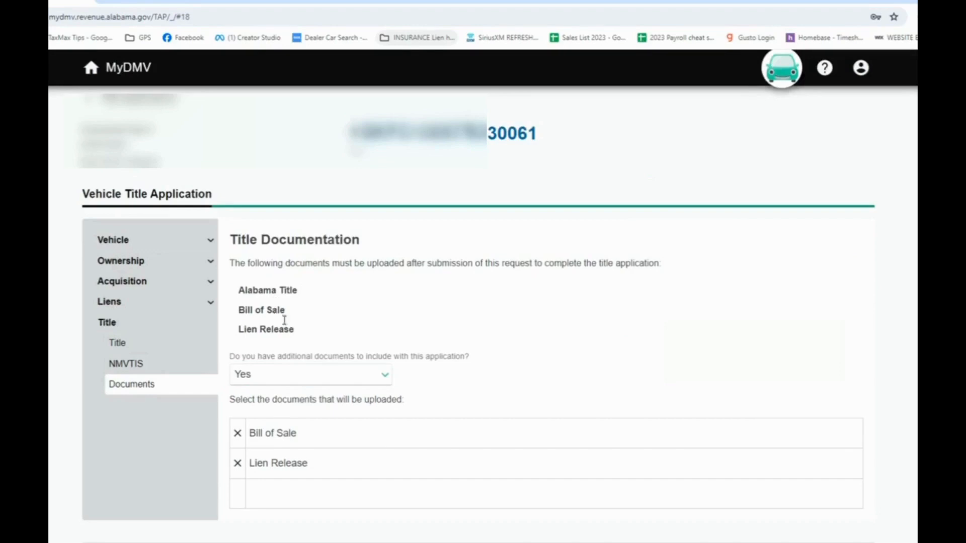
click(237, 465)
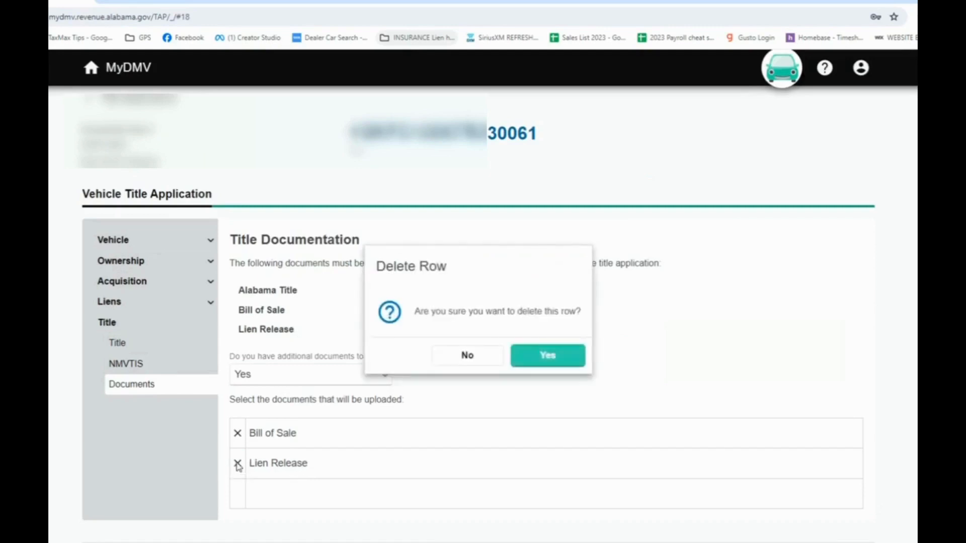
click(560, 353)
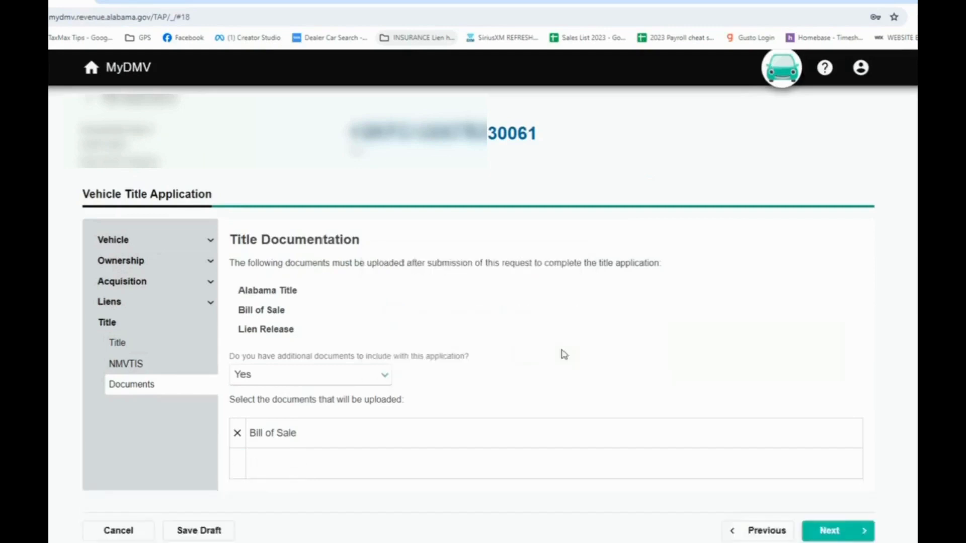
Keep additional documents set to Yes and add Repossessed Motor Vehicle Affidavit and Disposition of Vehicle Under Lien (MVT 15-1) to the upload list
click(385, 378)
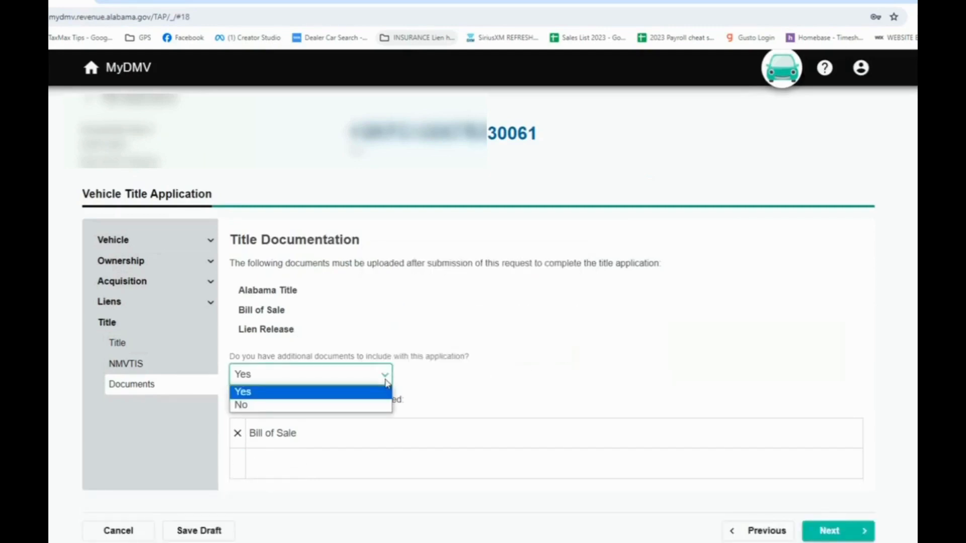
click(349, 396)
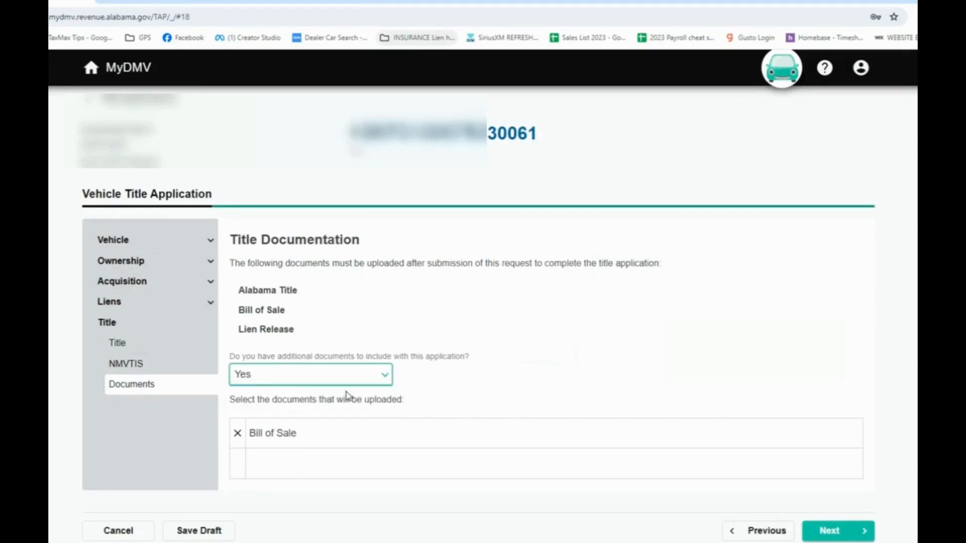
click(294, 464)
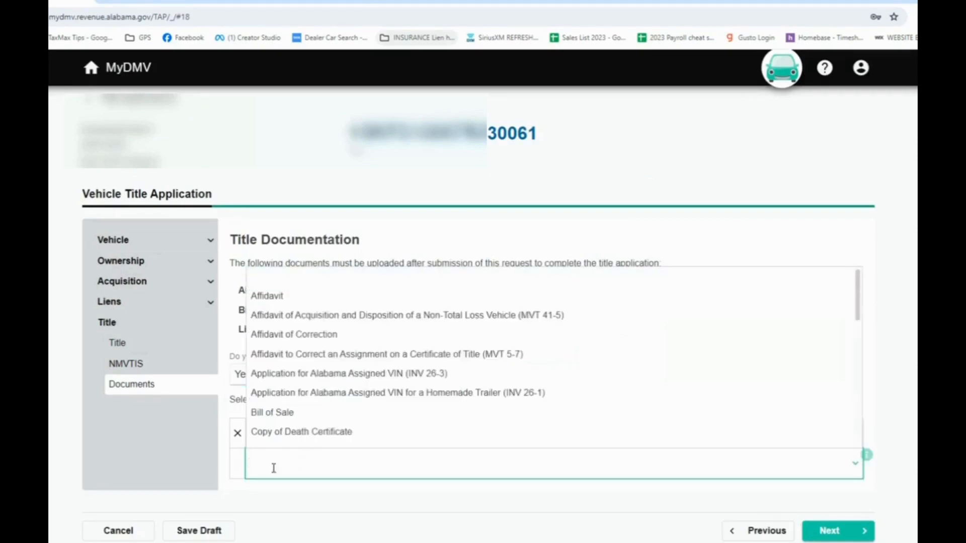
text(repo)
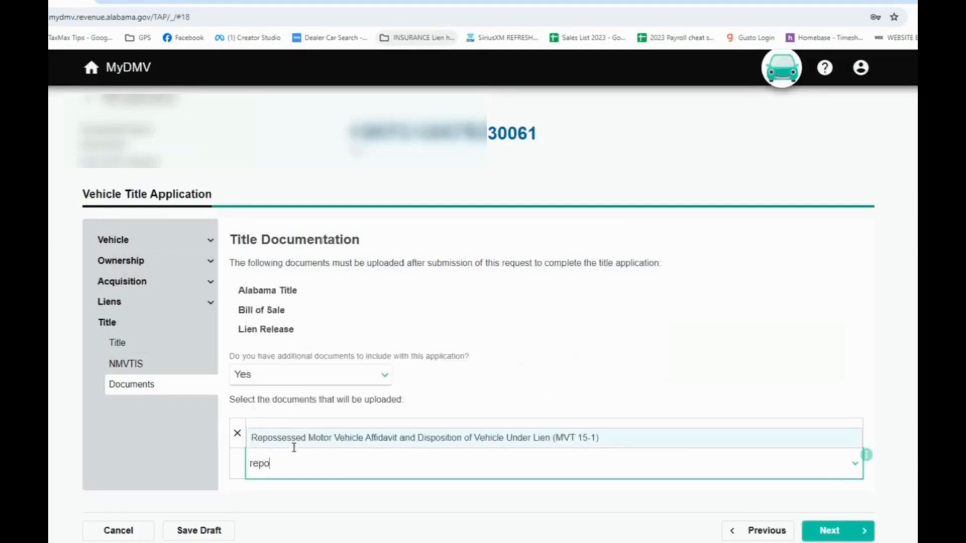
click(294, 438)
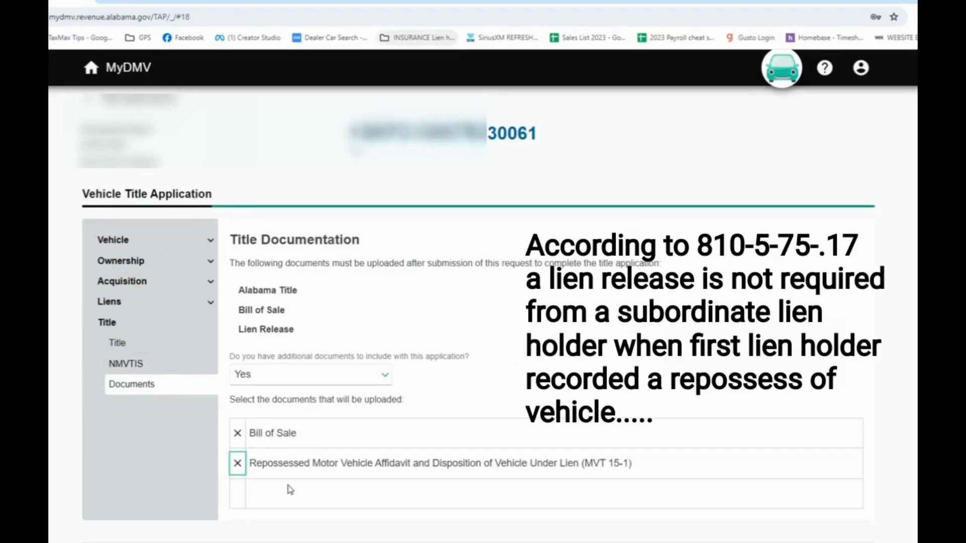
Add Dealer Reassignment Form (MVT 8-3) twice to the documents selected for upload and accept the title documentation
click(287, 493)
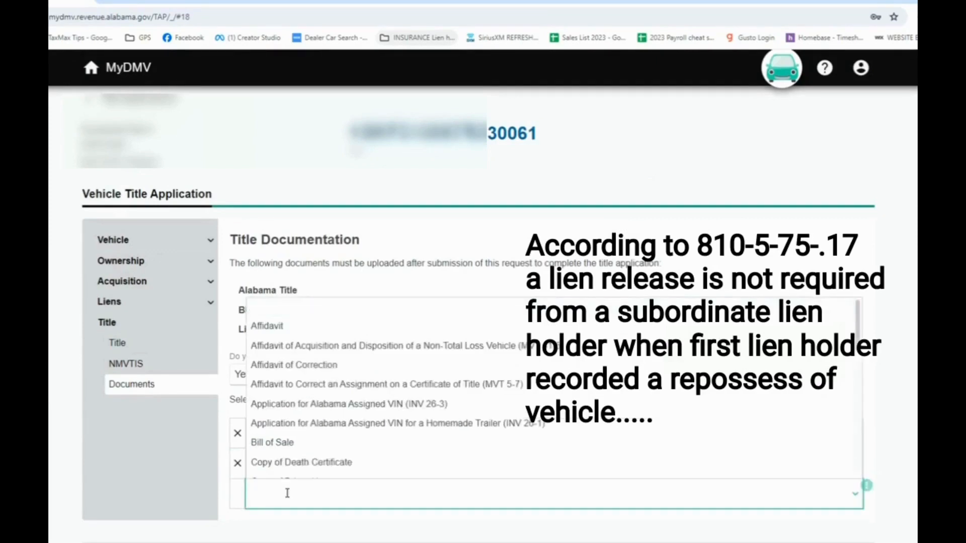
text(dea)
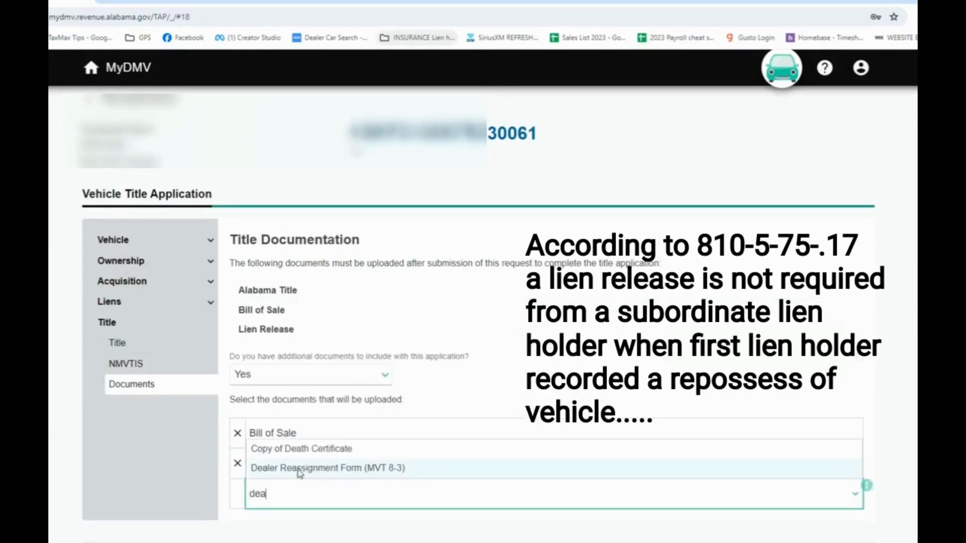
click(299, 469)
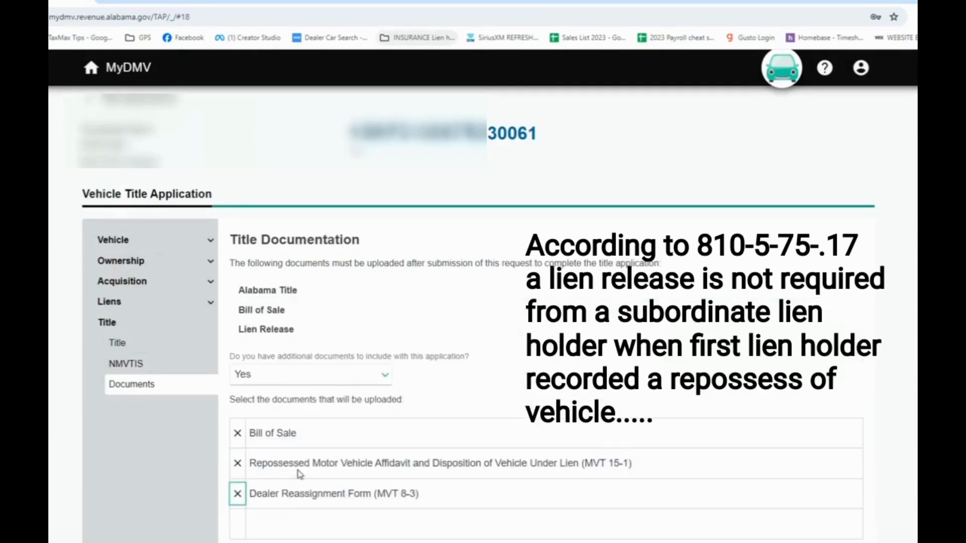
click(278, 523)
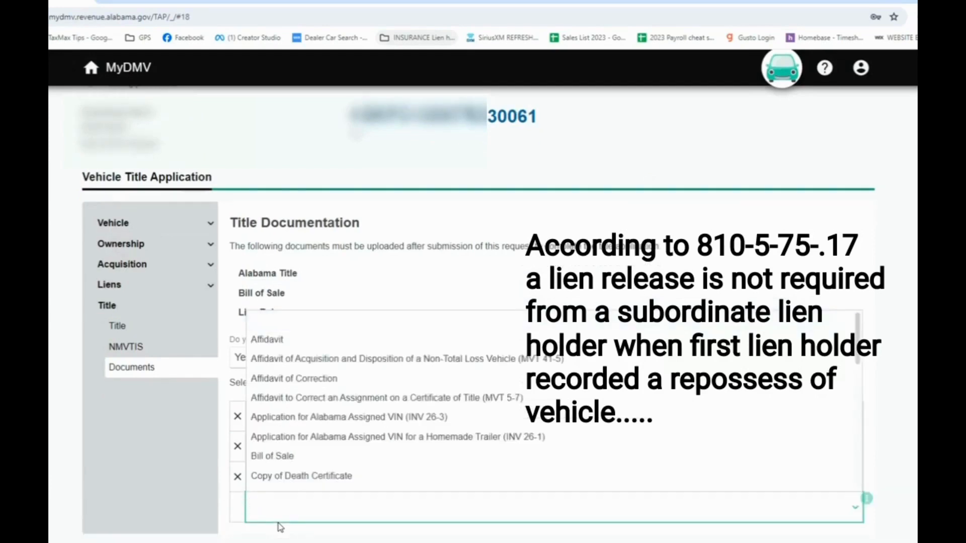
text(deal)
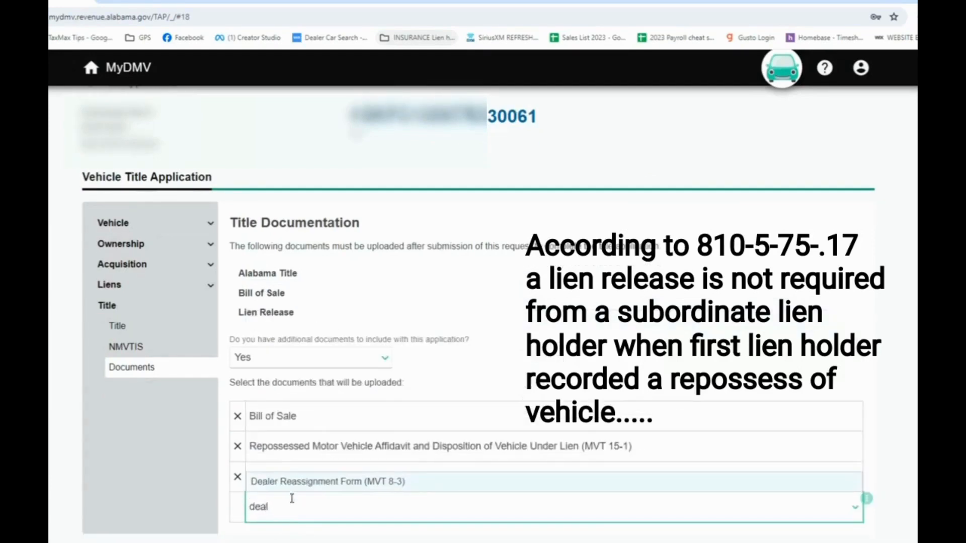
click(293, 481)
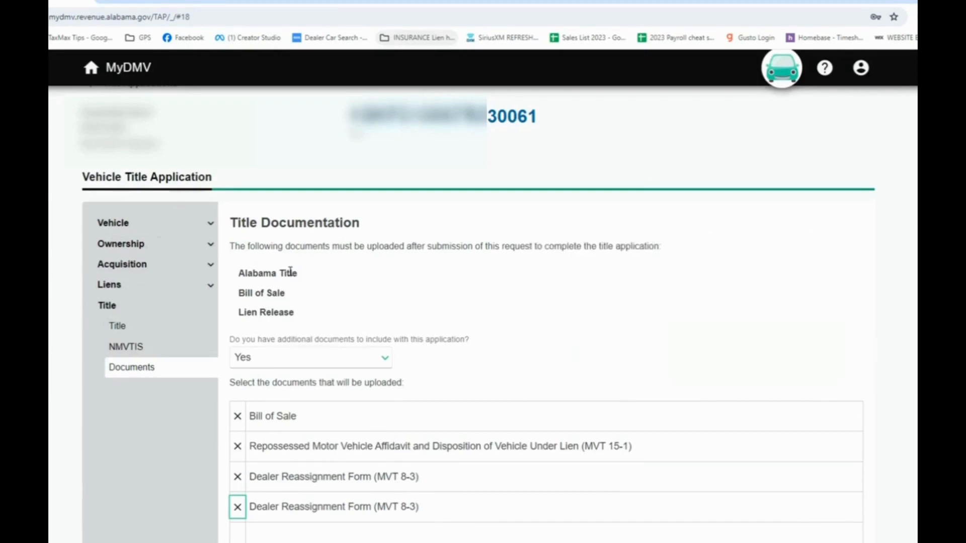
scroll(753, 384, down, 2)
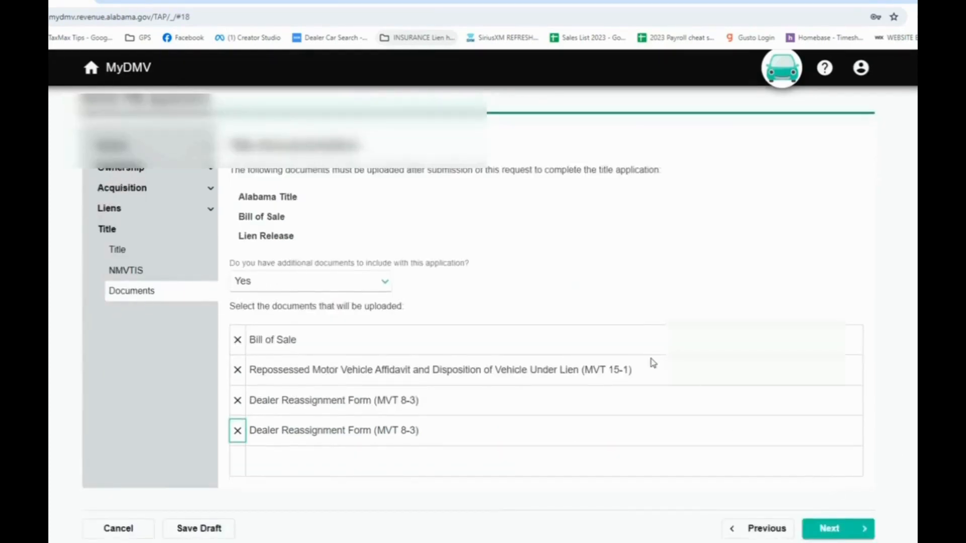
click(831, 537)
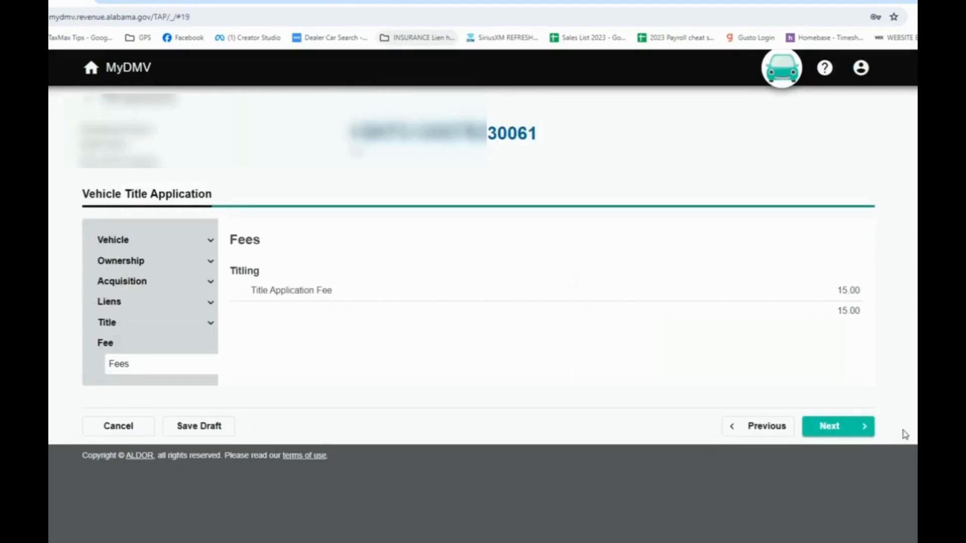
Accept the title application fee and review the application summary's title, vehicle, owner and new lien details
click(834, 438)
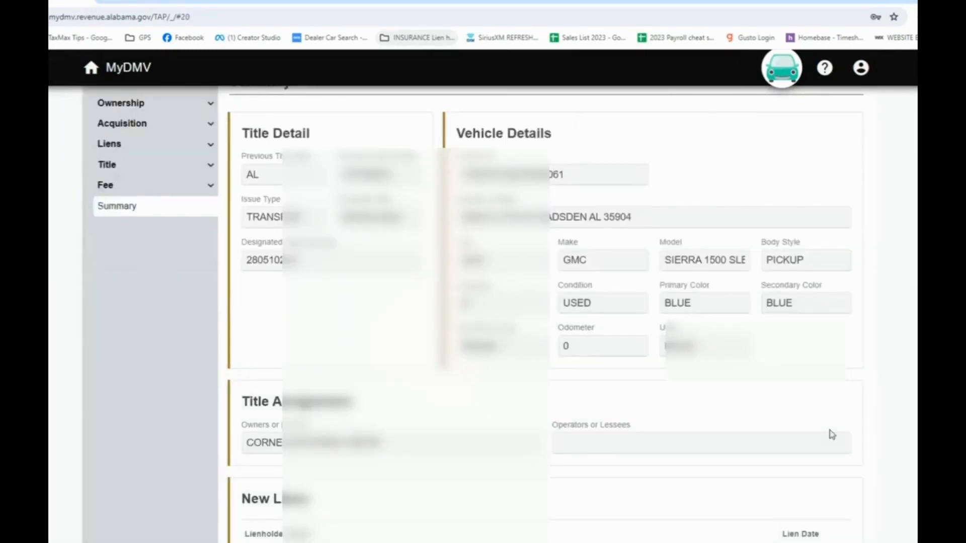
scroll(832, 435, up, 2)
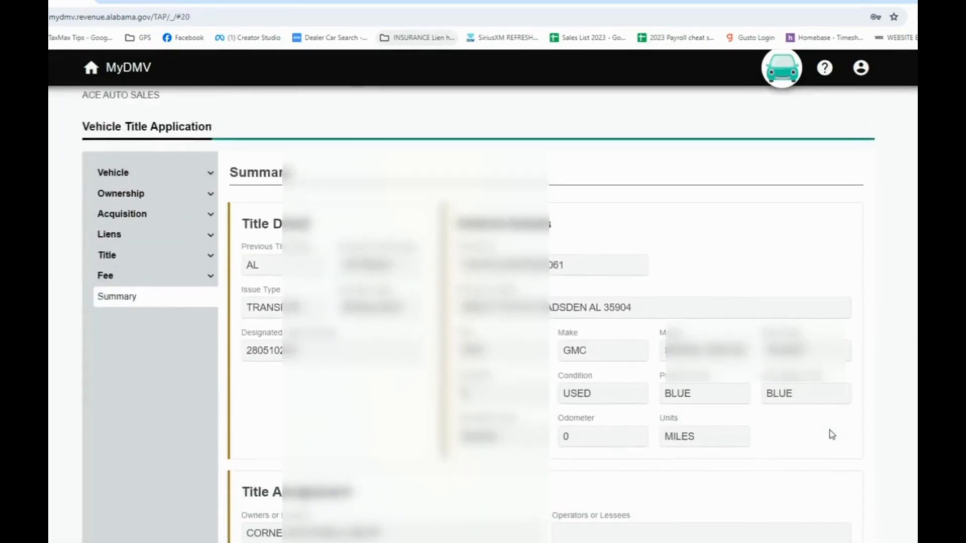
scroll(832, 435, down, 5)
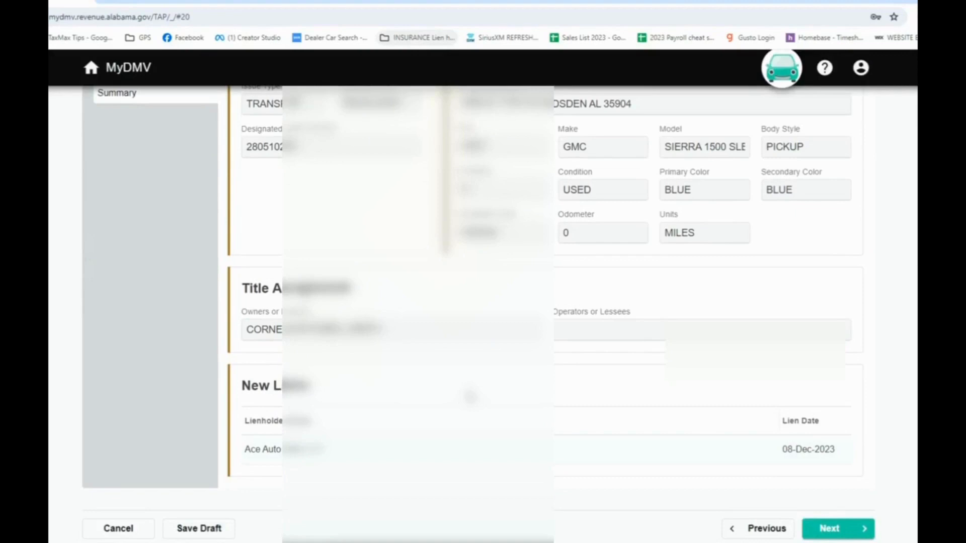
scroll(240, 451, up, 4)
scroll(240, 450, down, 4)
Accept the summary, sign the certification with the signer's name, submit the title application and acknowledge the confirmation
click(826, 532)
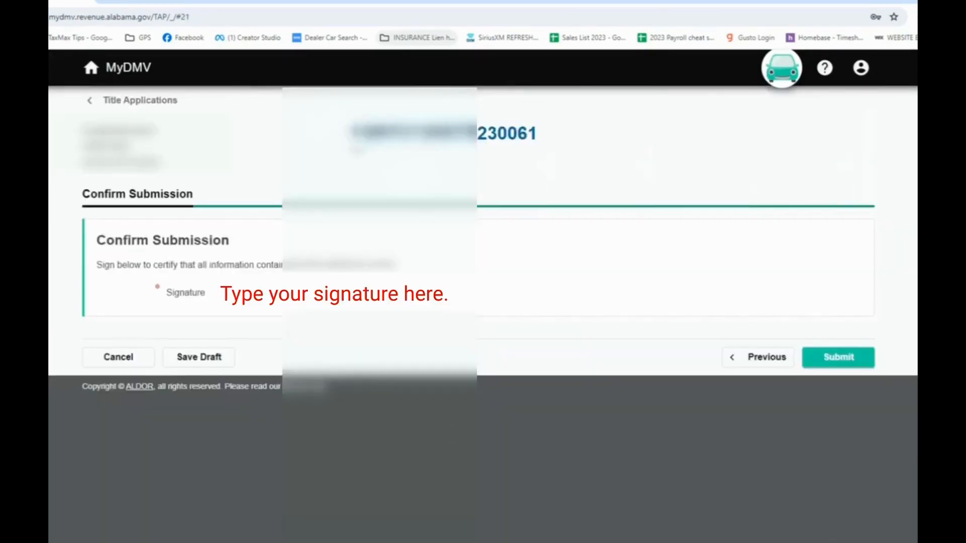
click(640, 293)
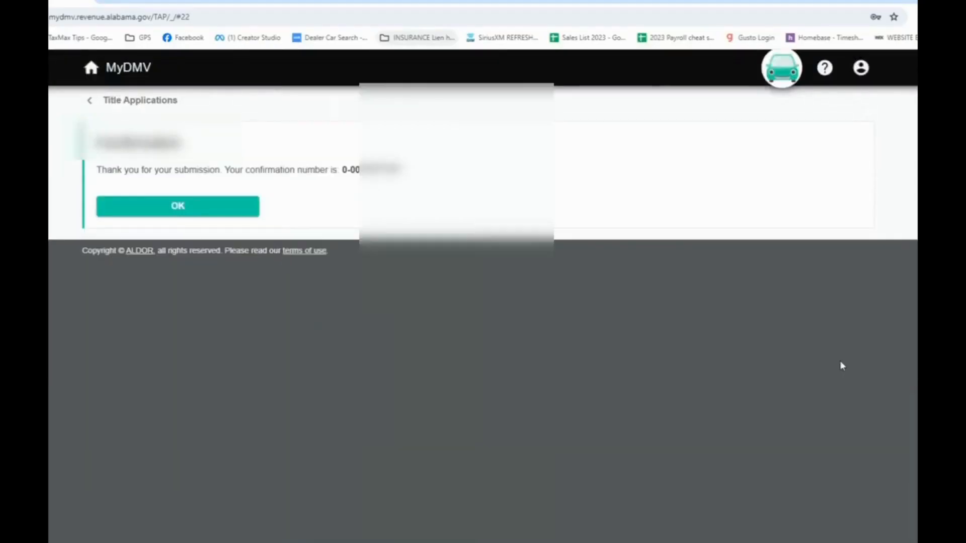
click(169, 210)
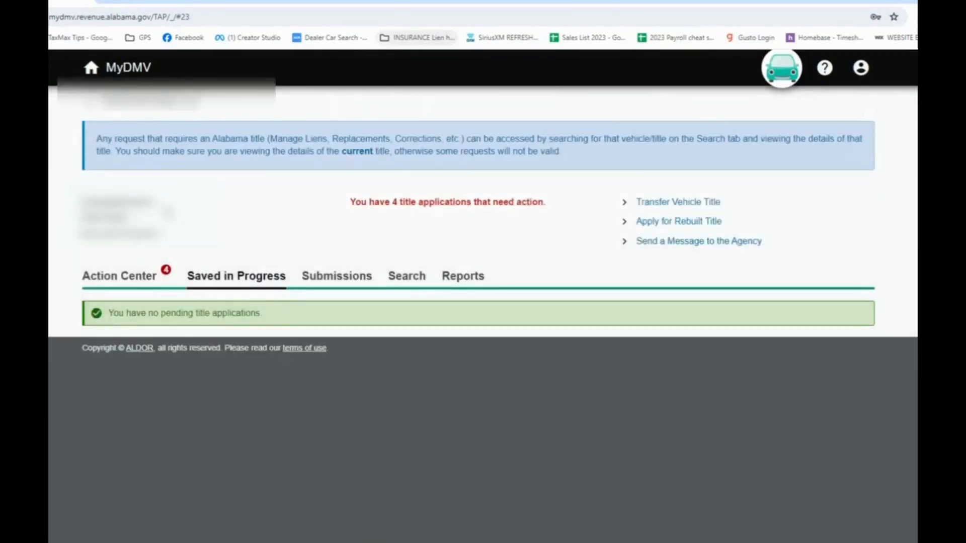
Open the details of the title application submitted 28-Dec-2023 from the Action Center and bring up its letter for printing
click(119, 285)
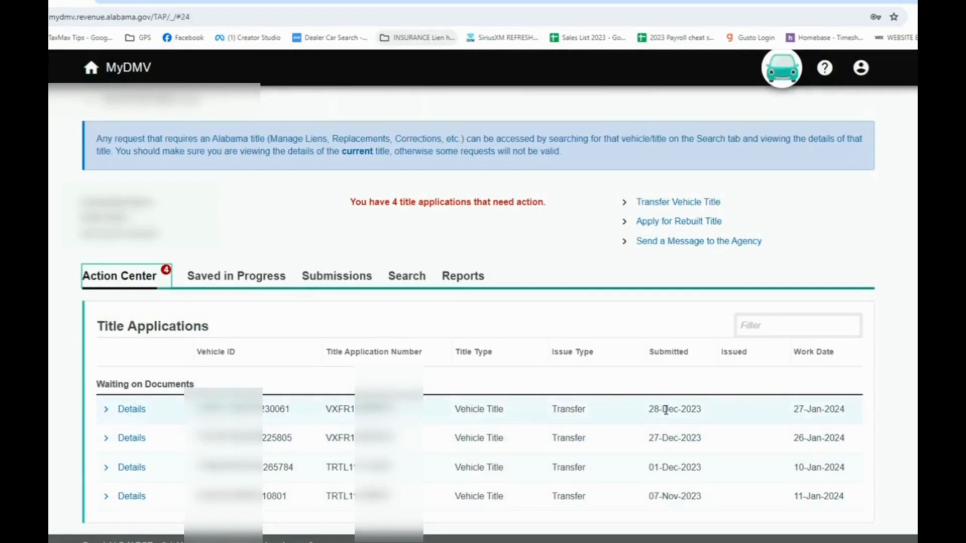
click(131, 411)
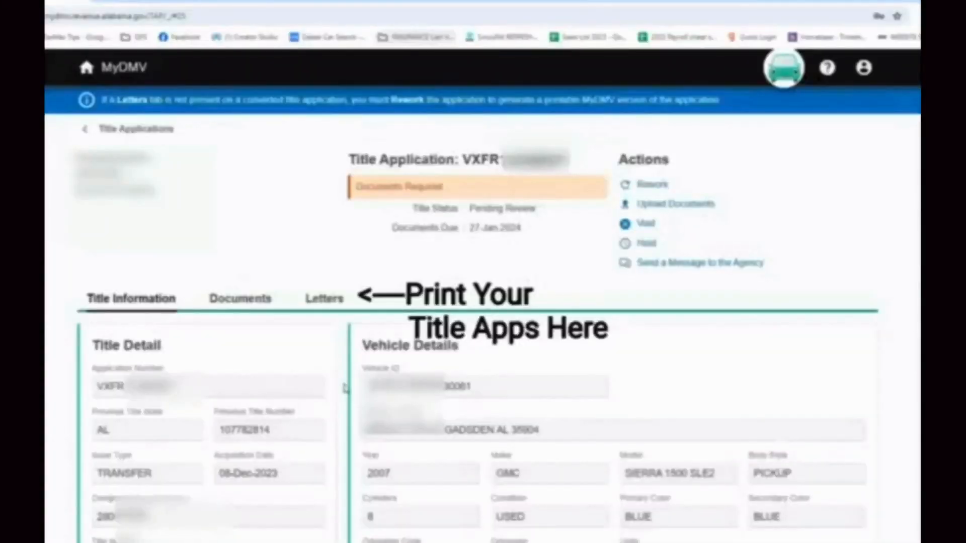
click(324, 298)
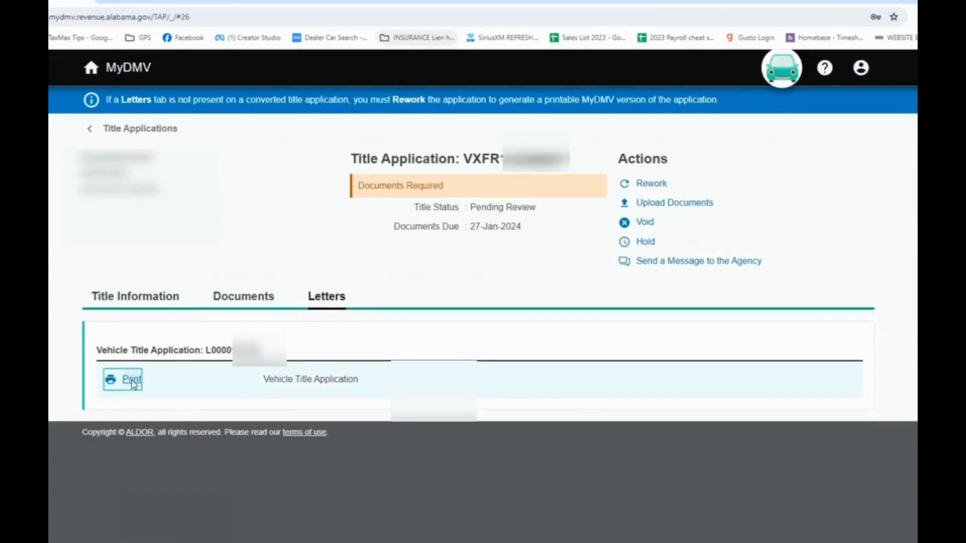
click(132, 380)
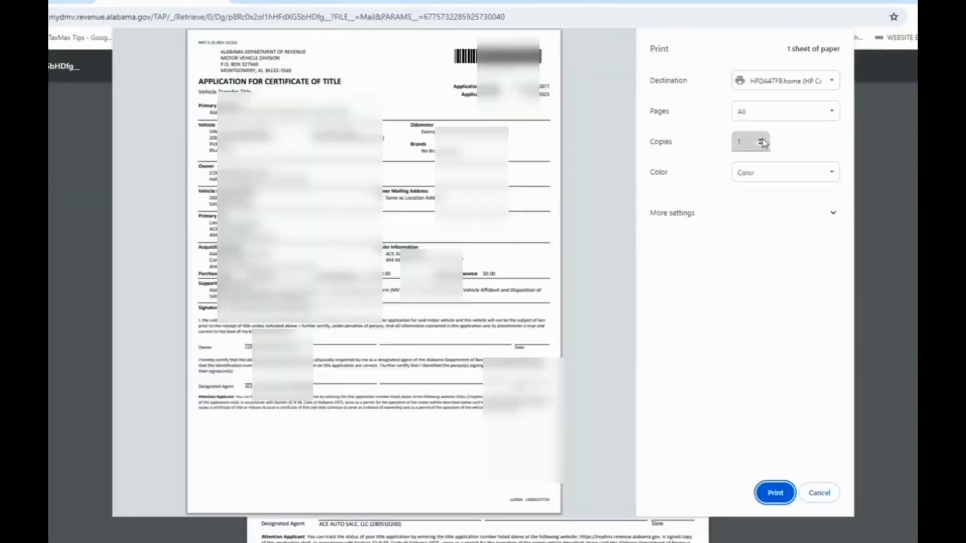
Print two copies of the application for certificate of title, checking its primary lienholder section
click(763, 142)
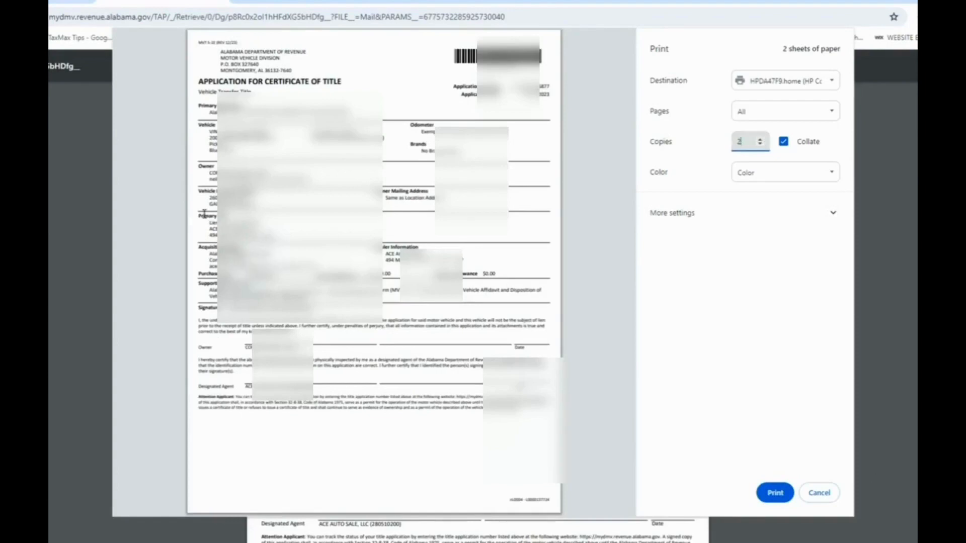
drag(204, 216, 256, 235)
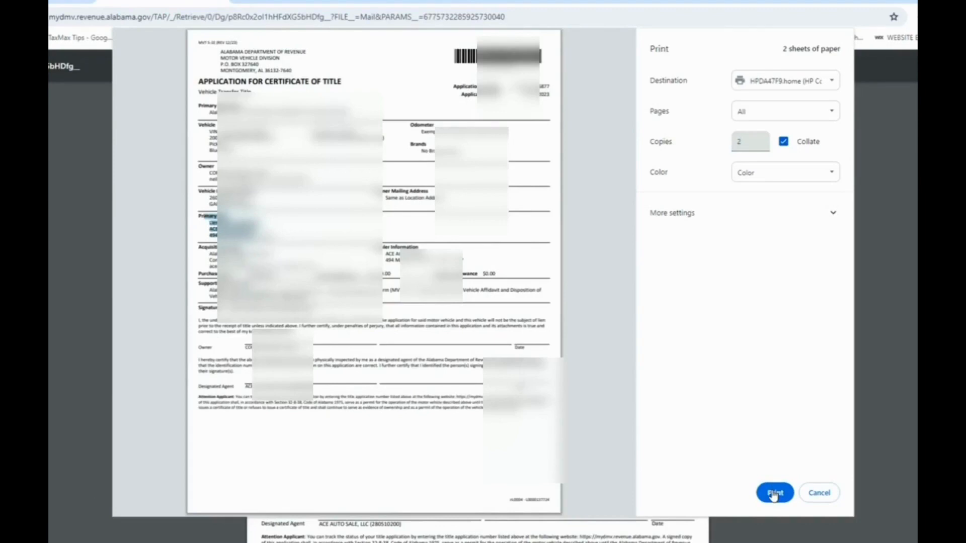
click(774, 493)
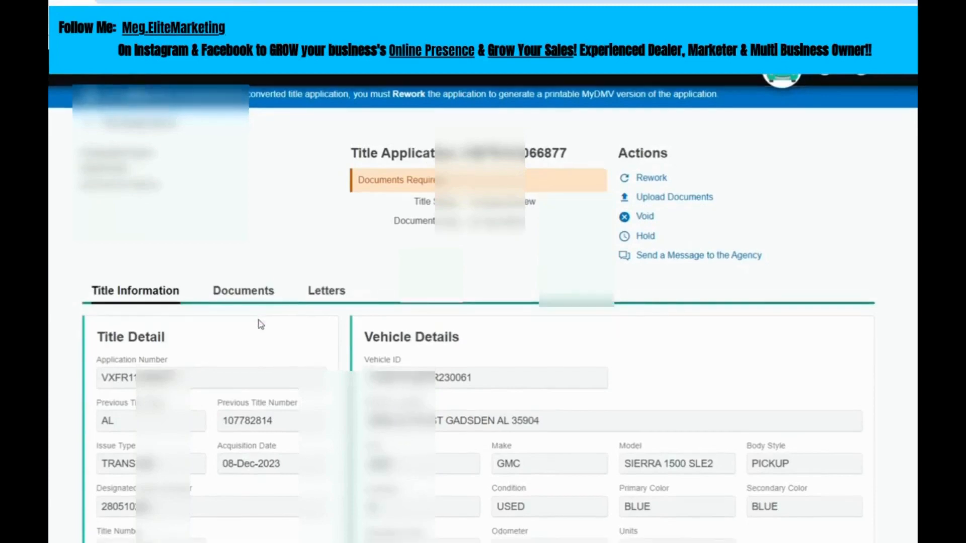
Check which documents are required for the title application and return to its title information
scroll(259, 323, down, 1)
click(239, 237)
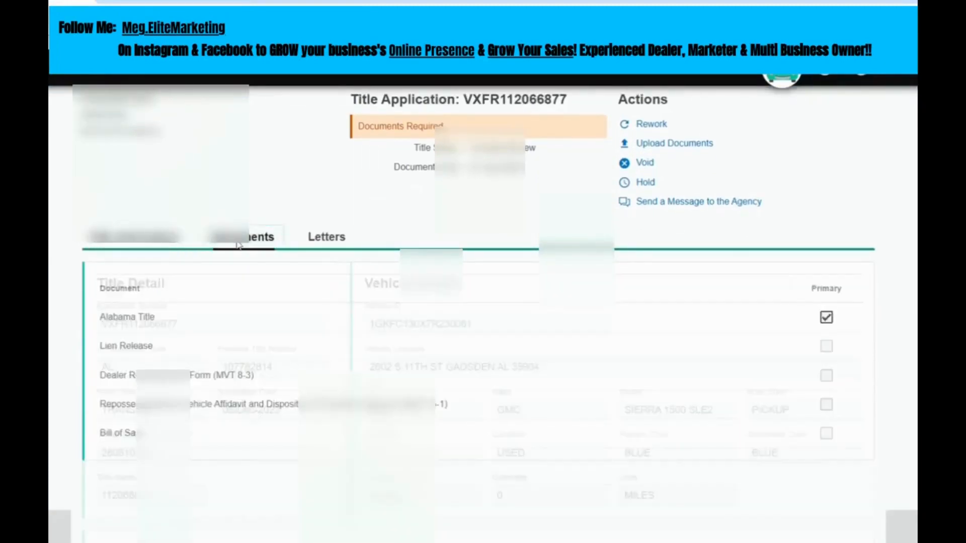
scroll(688, 207, up, 1)
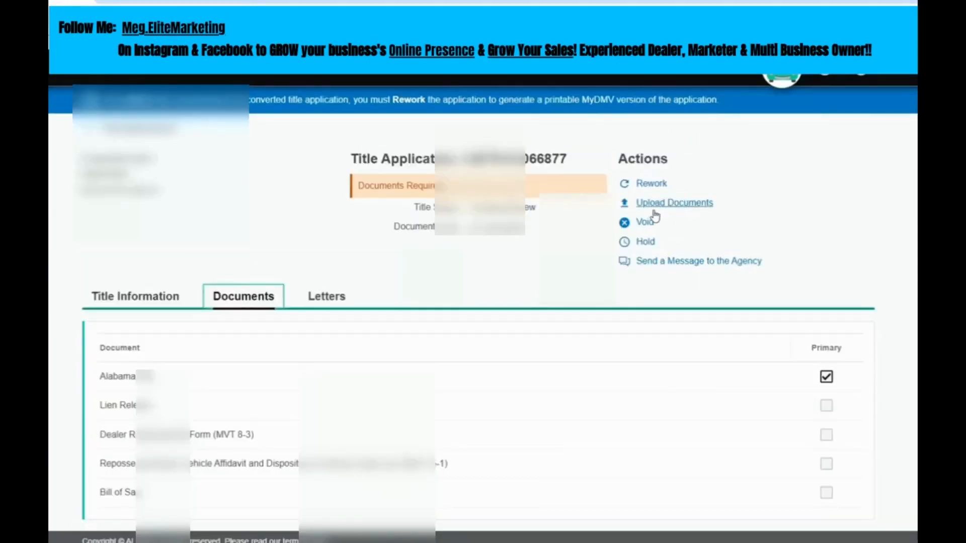
click(115, 299)
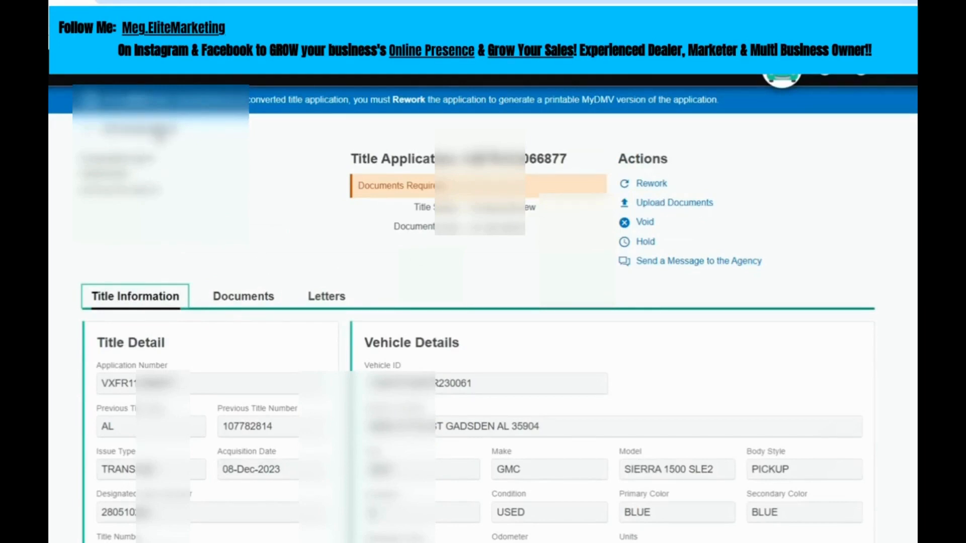
Go back to the account summary and reopen the designated agent's title application management
click(158, 130)
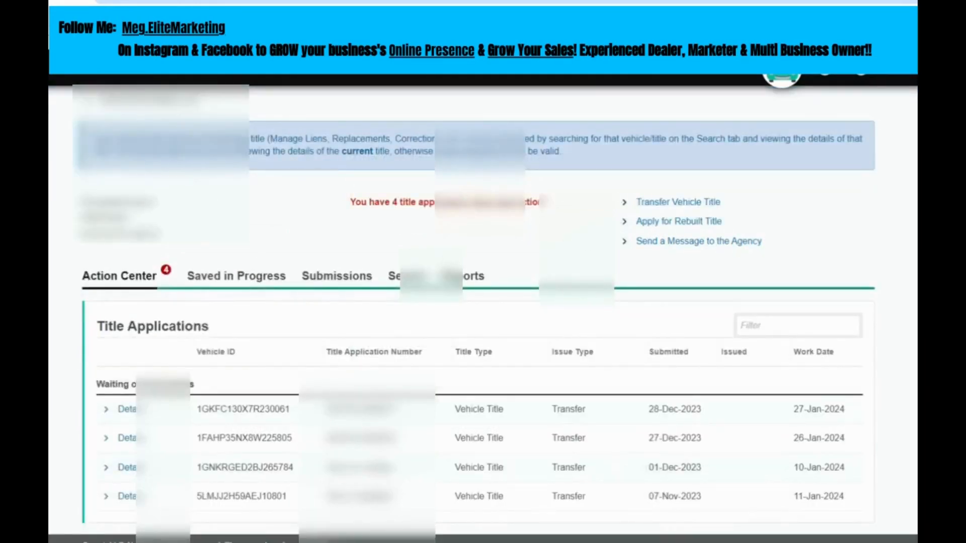
click(169, 101)
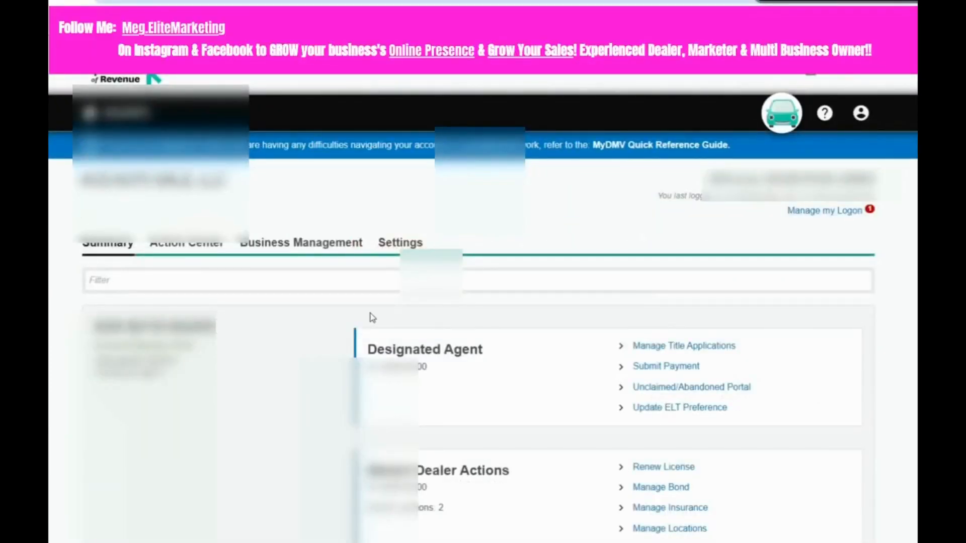
click(715, 344)
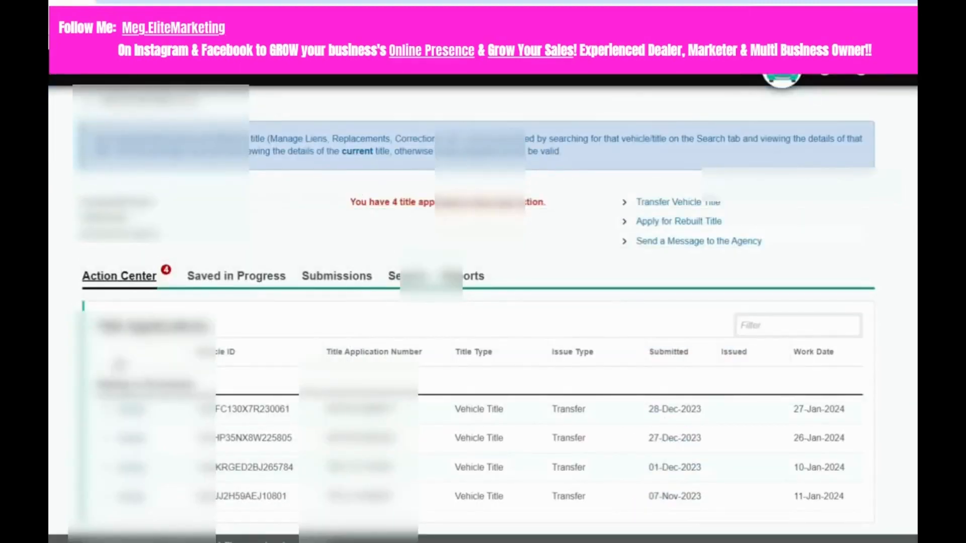
Filter the title applications by the last four digits of the GMC's vehicle ID and open the matching application's details
click(763, 328)
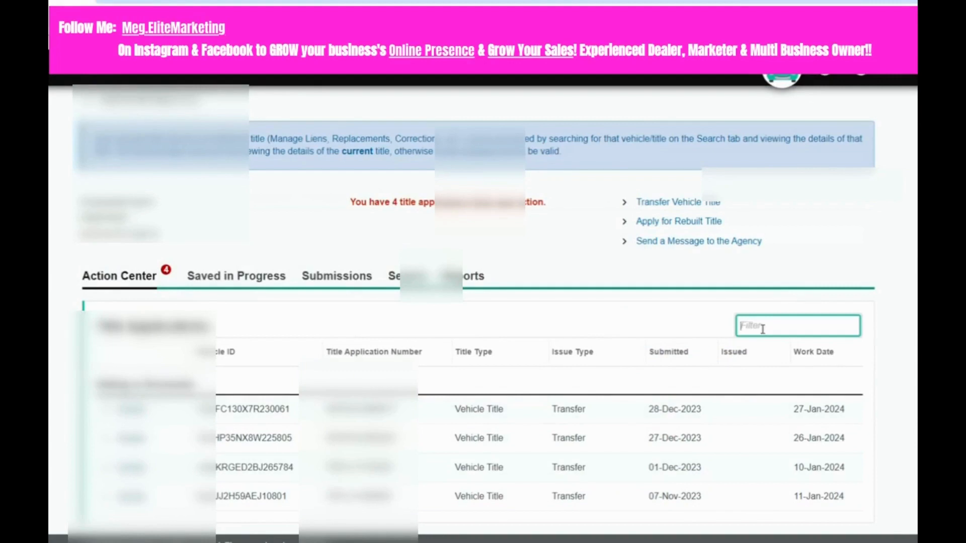
key(super+v)
click(762, 327)
text(00)
double_click(763, 327)
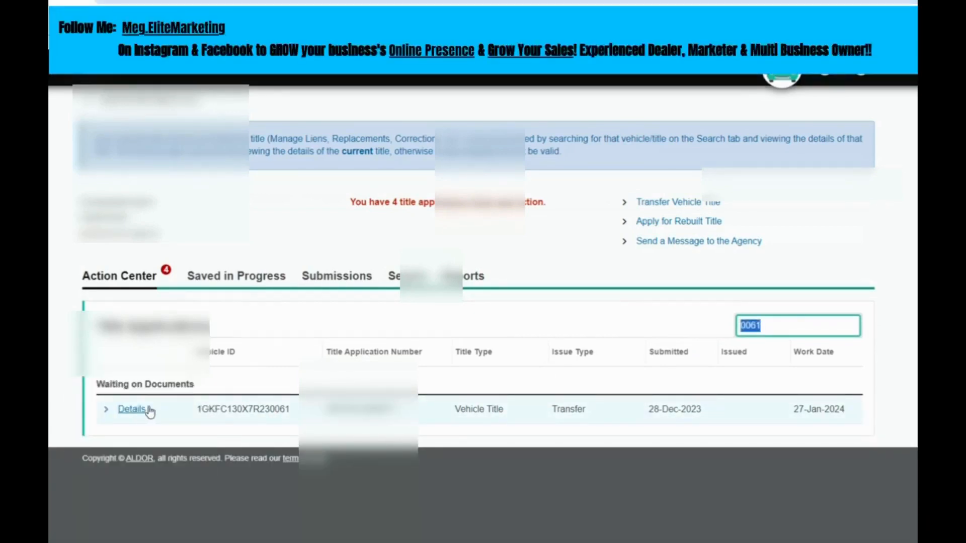
click(166, 416)
click(130, 408)
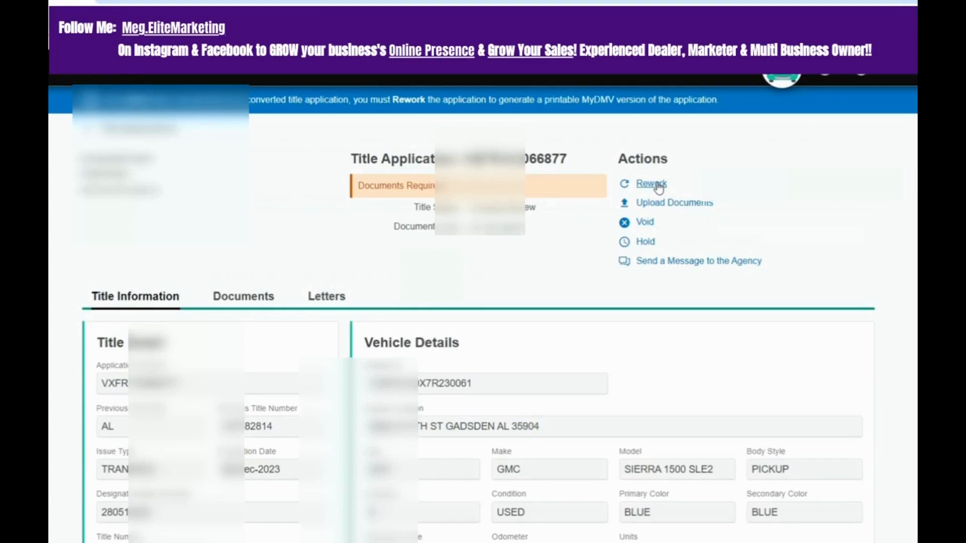
Review the application's title and vehicle details, its required documents and its printable letters
scroll(530, 324, down, 3)
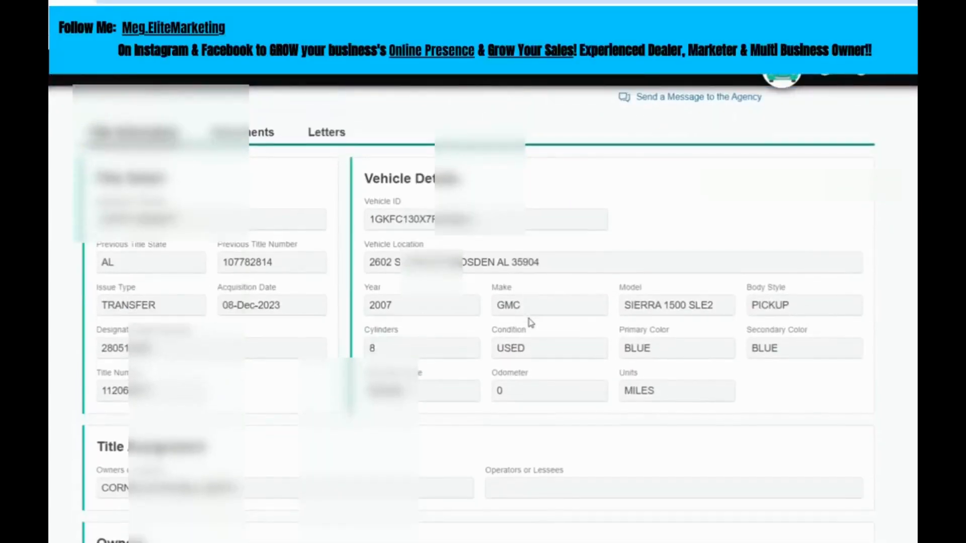
scroll(530, 324, up, 3)
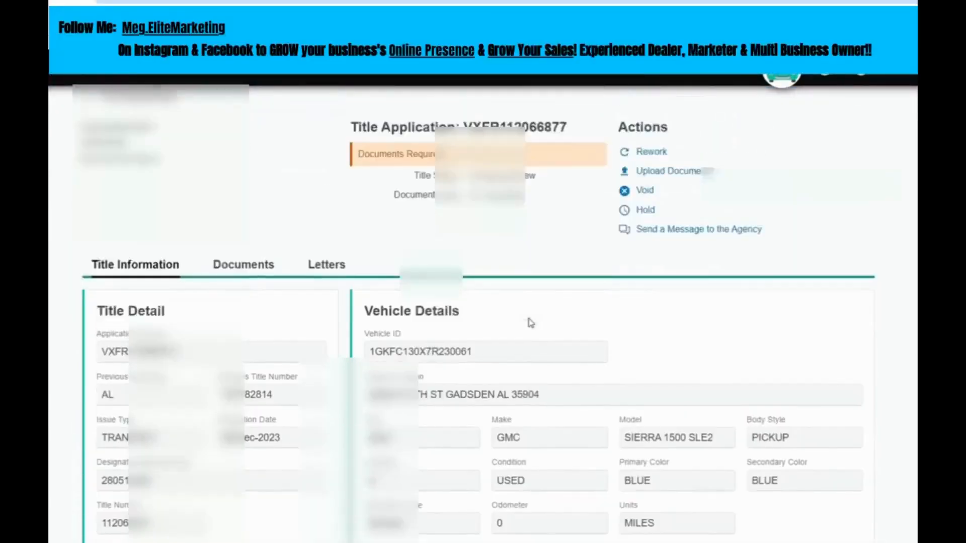
click(244, 297)
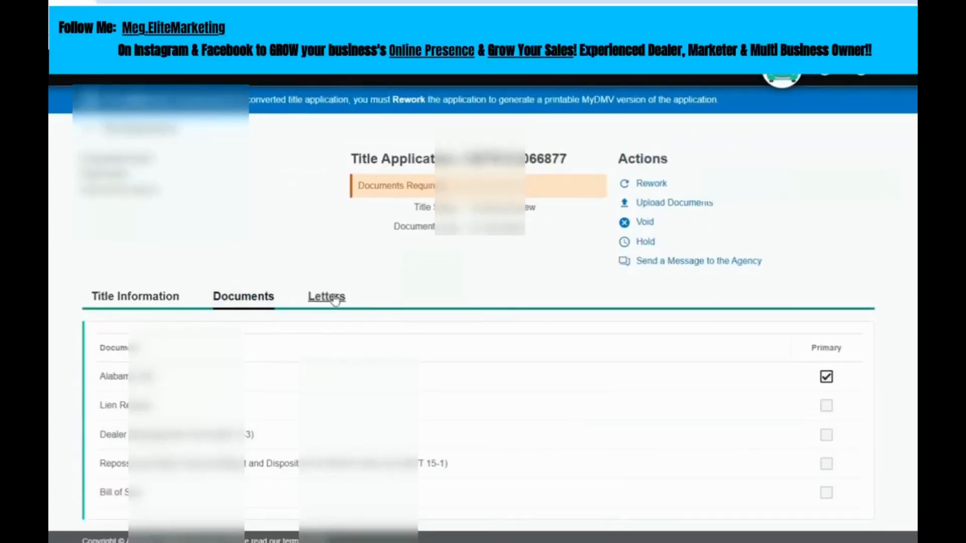
click(332, 296)
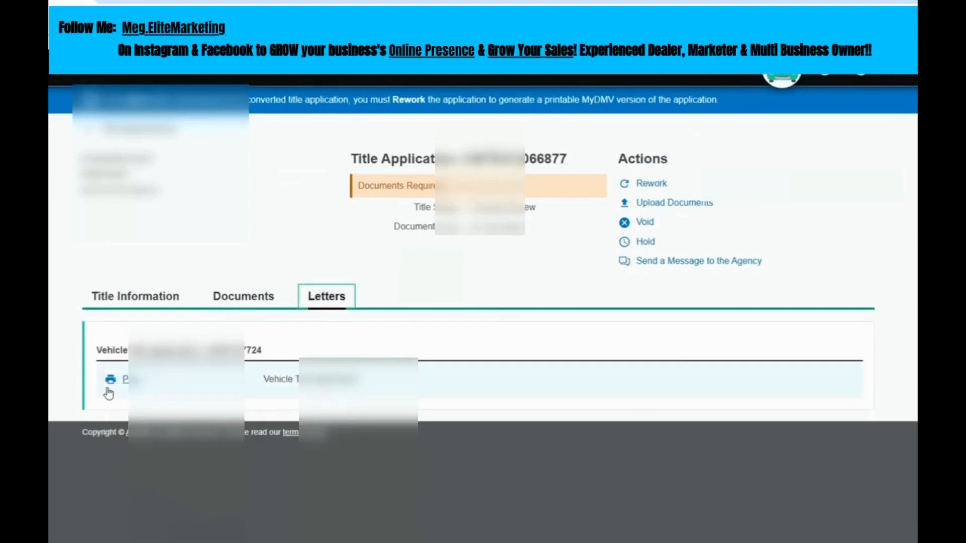